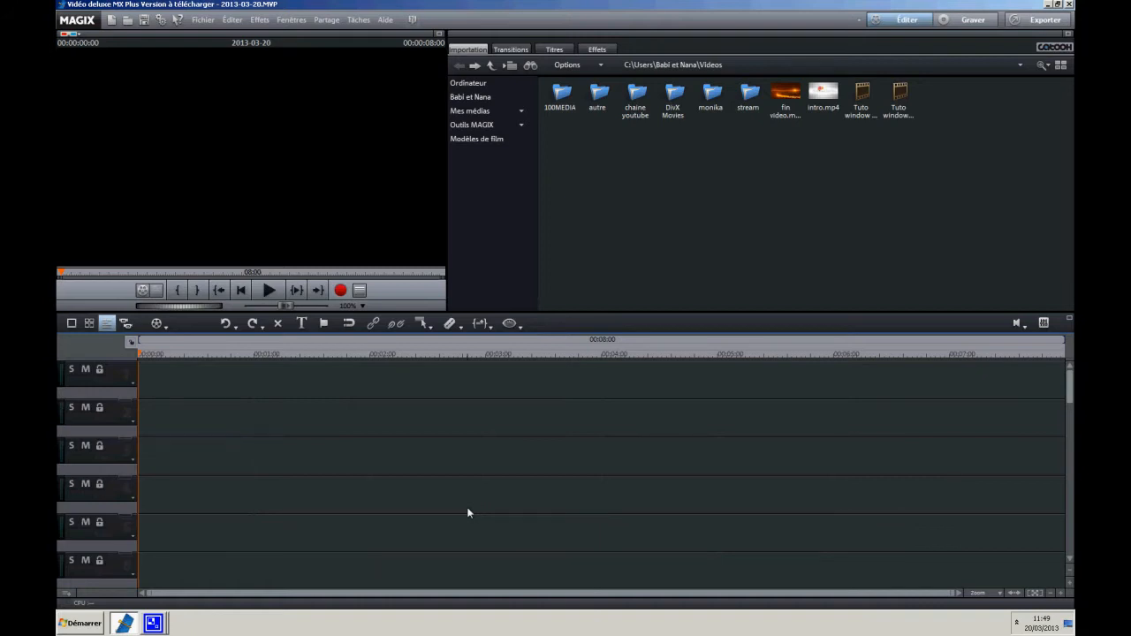
Add intro.mp4 to the start of the timeline and place IMAG0001.MP4 from the 100MEDIA folder directly after it on tracks 1 and 2
double_click(811, 107)
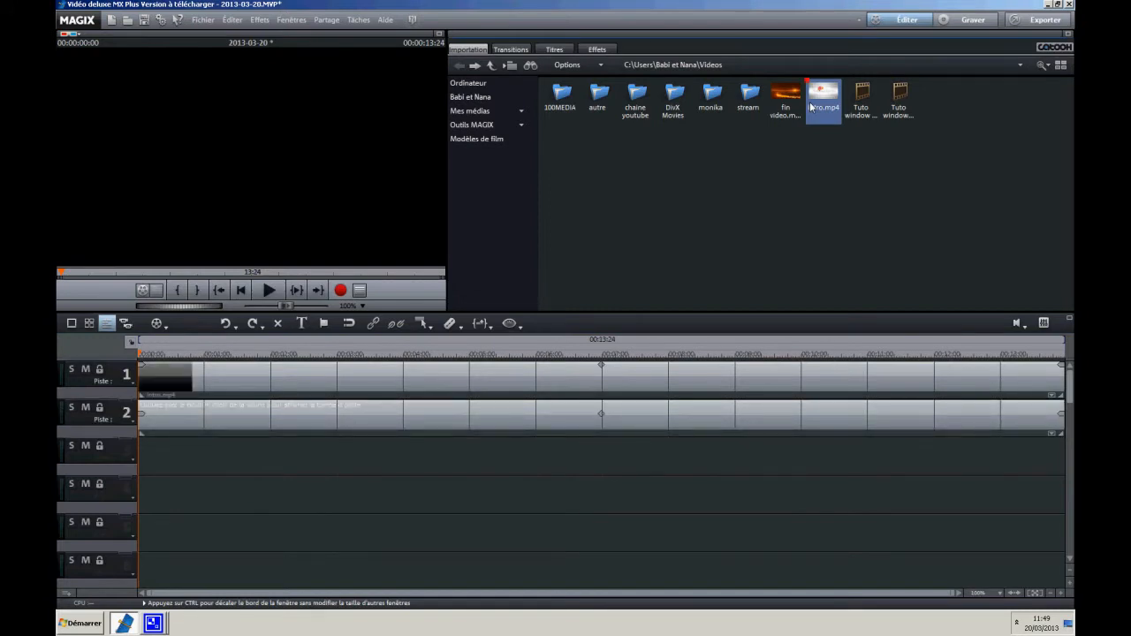
double_click(556, 97)
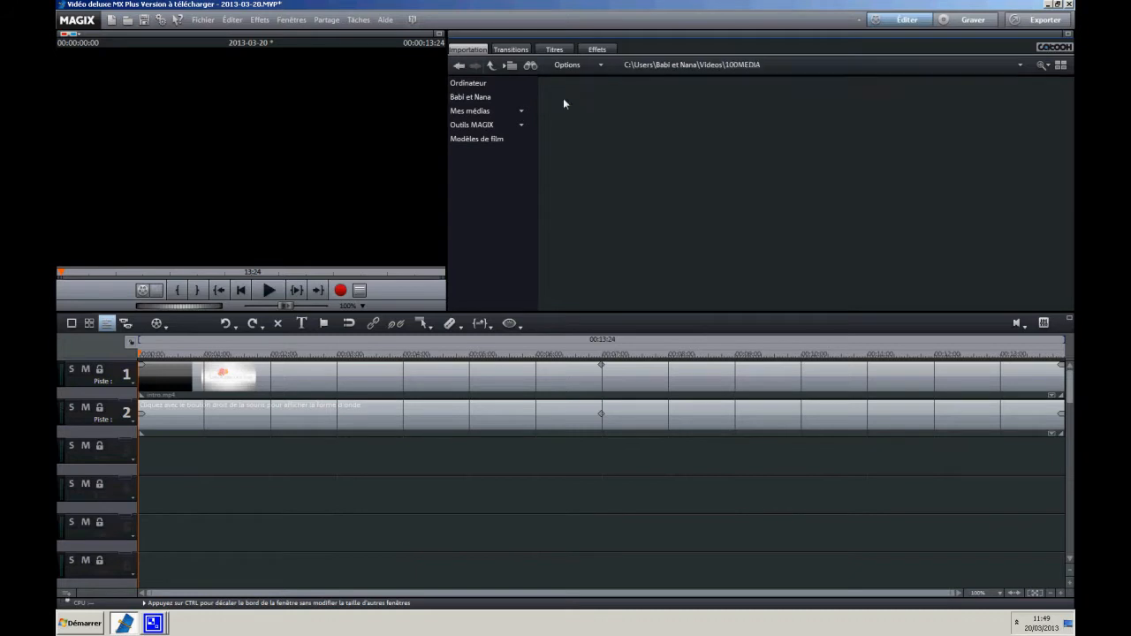
click(570, 115)
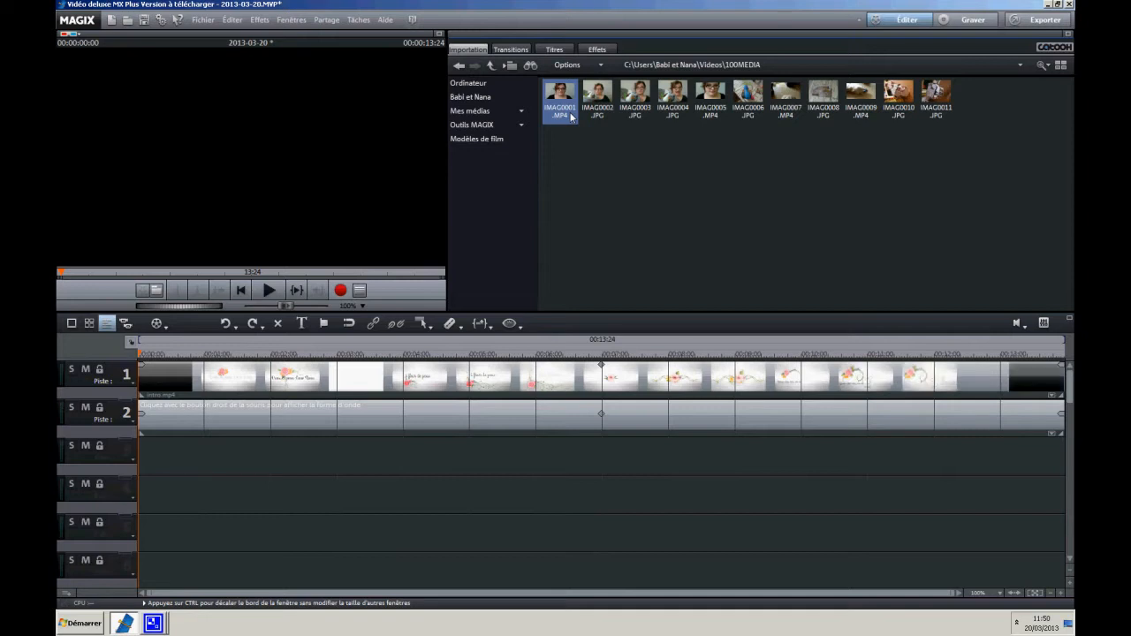
click(571, 115)
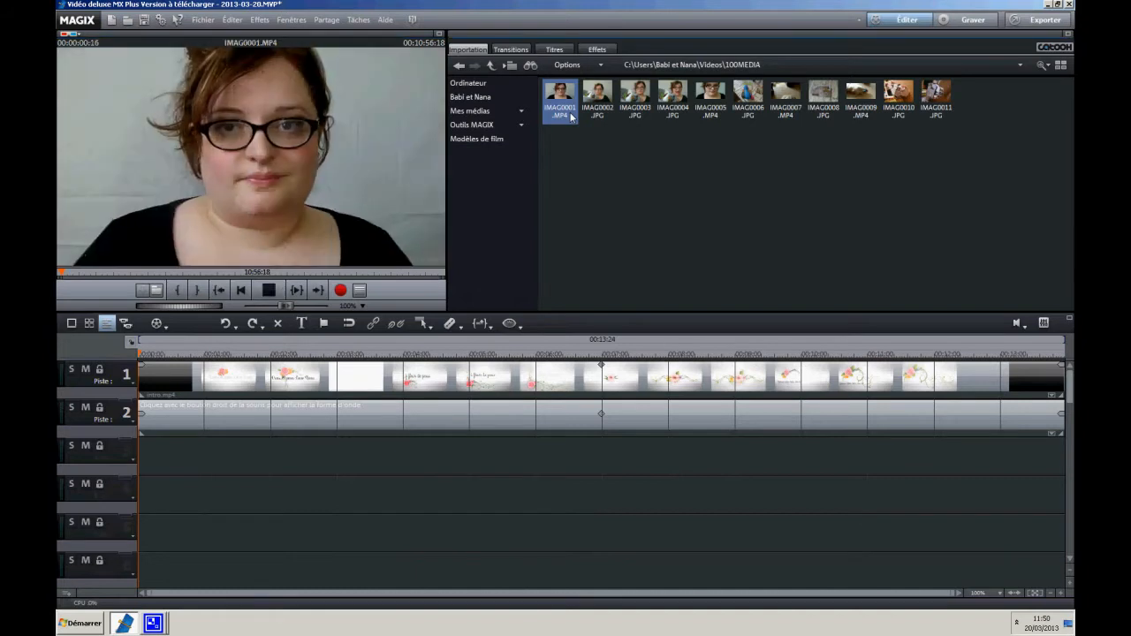
click(271, 293)
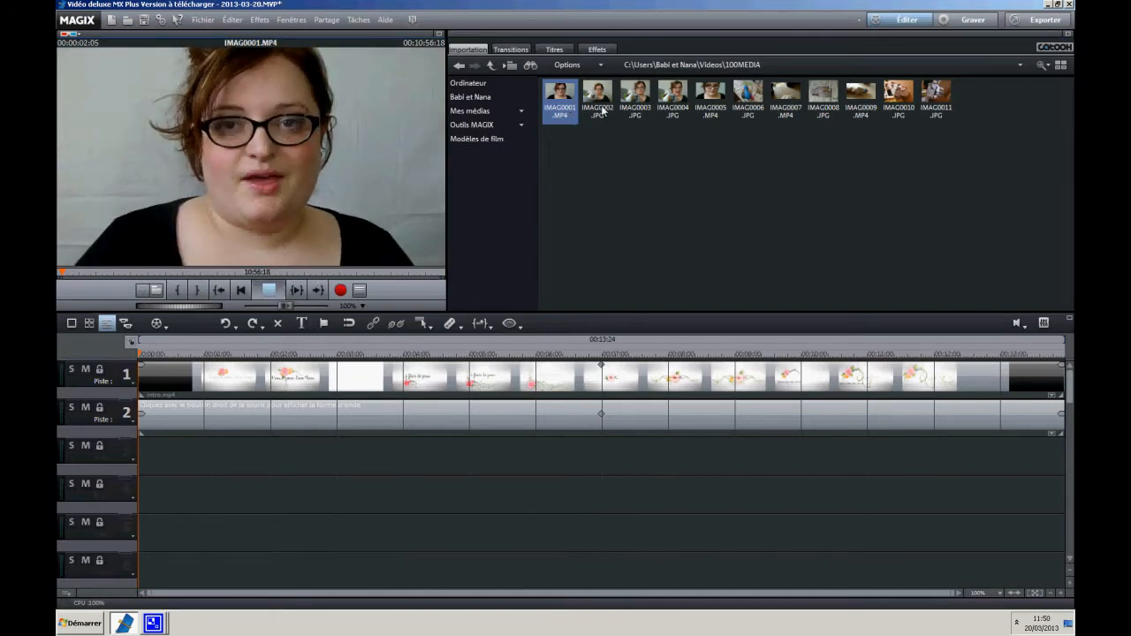
drag(1002, 357, 1045, 475)
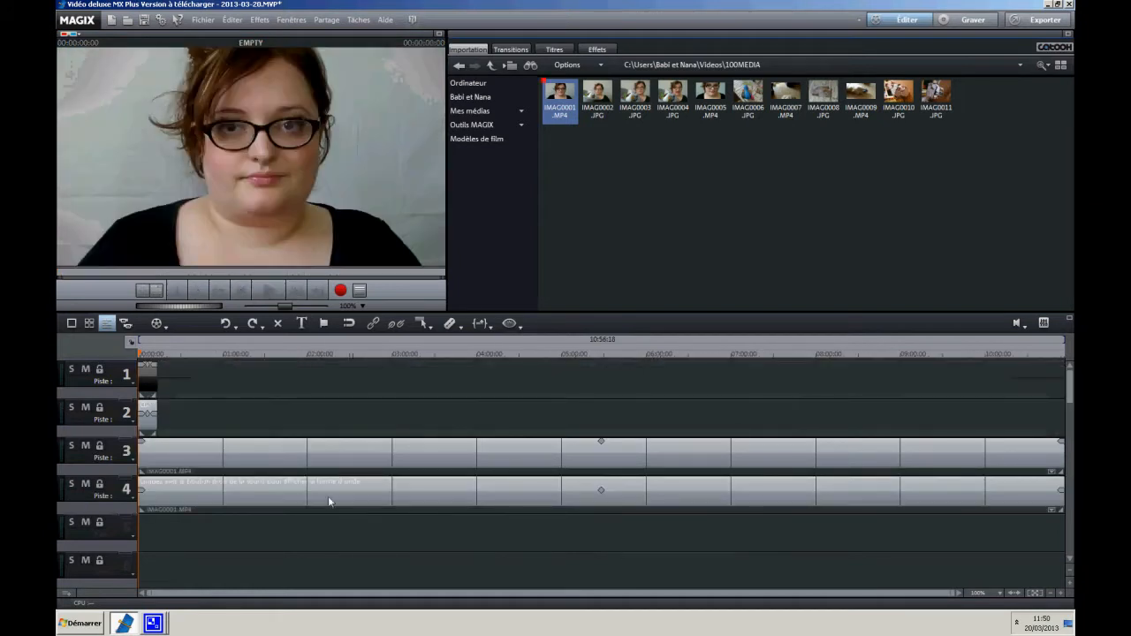
drag(233, 457, 254, 387)
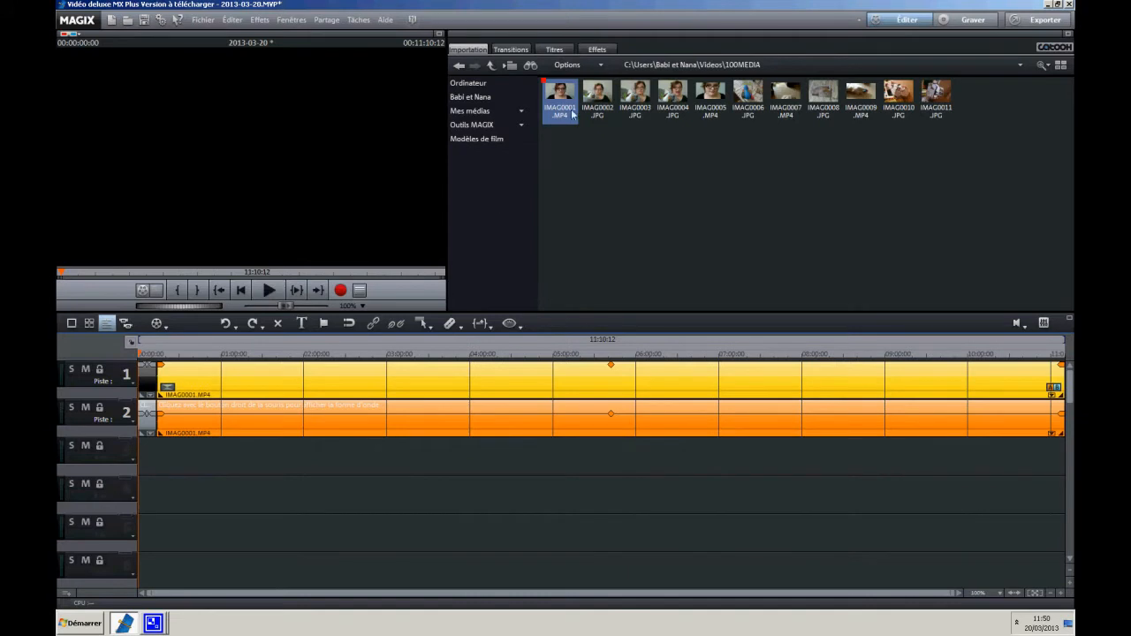
Append IMAG0005.MP4 from the 100MEDIA folder and fin video.mp4 from the Videos folder to the end of the film
click(704, 99)
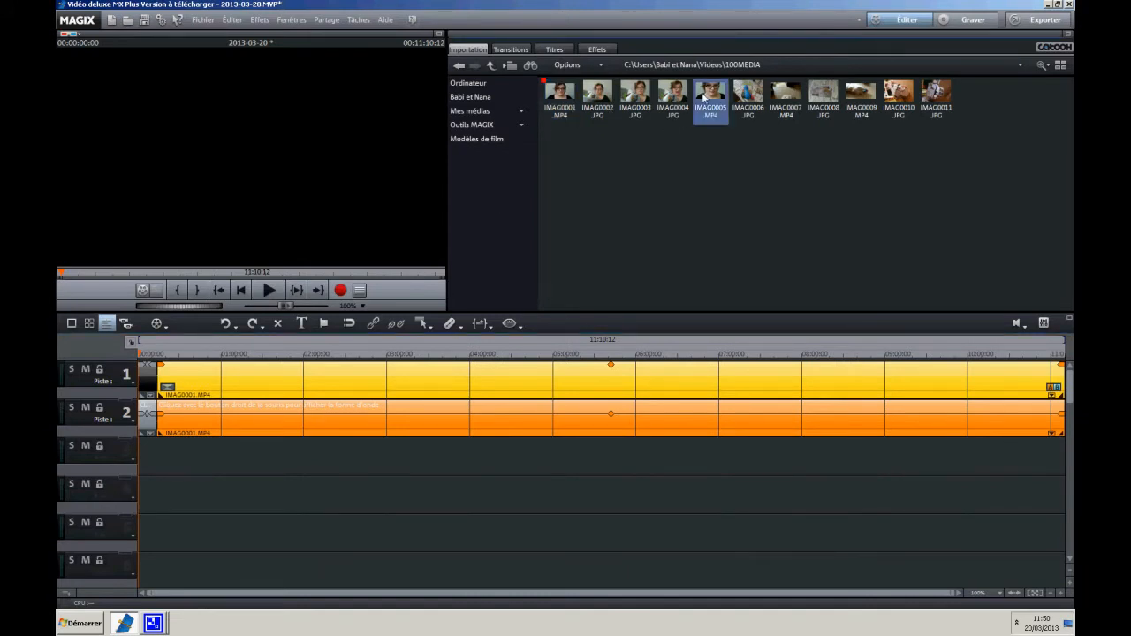
double_click(713, 107)
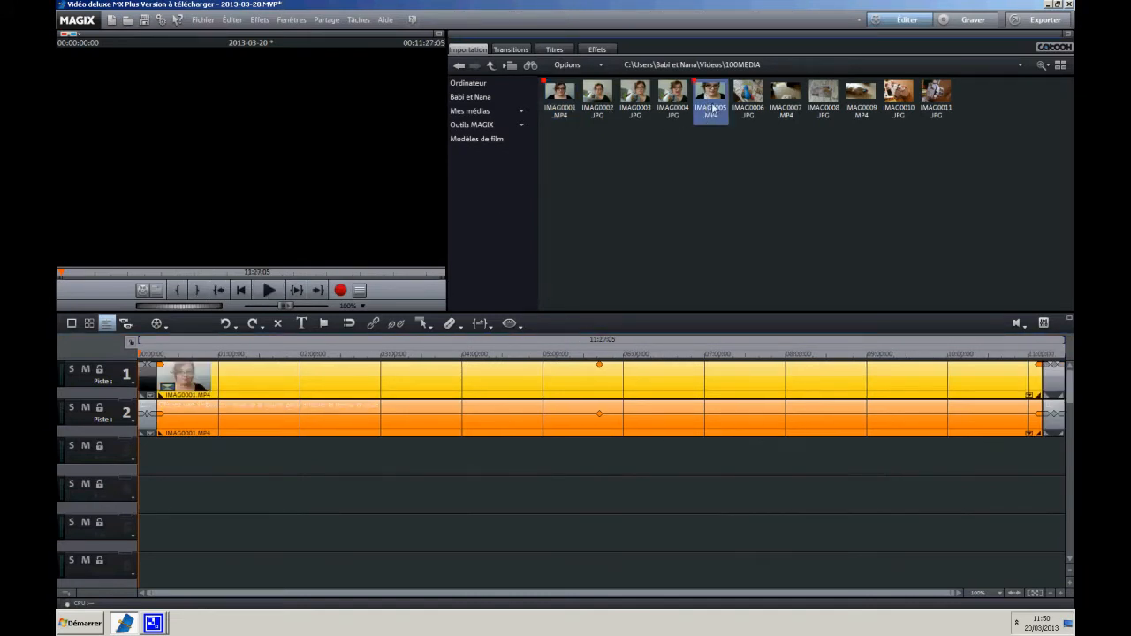
click(727, 171)
click(459, 65)
click(778, 120)
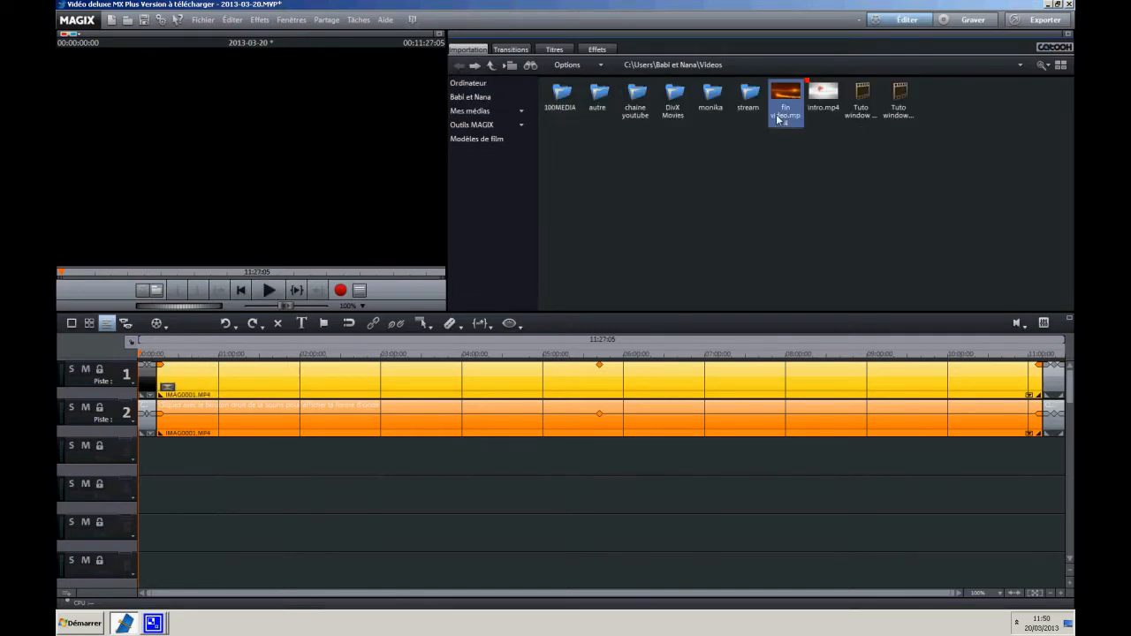
double_click(778, 119)
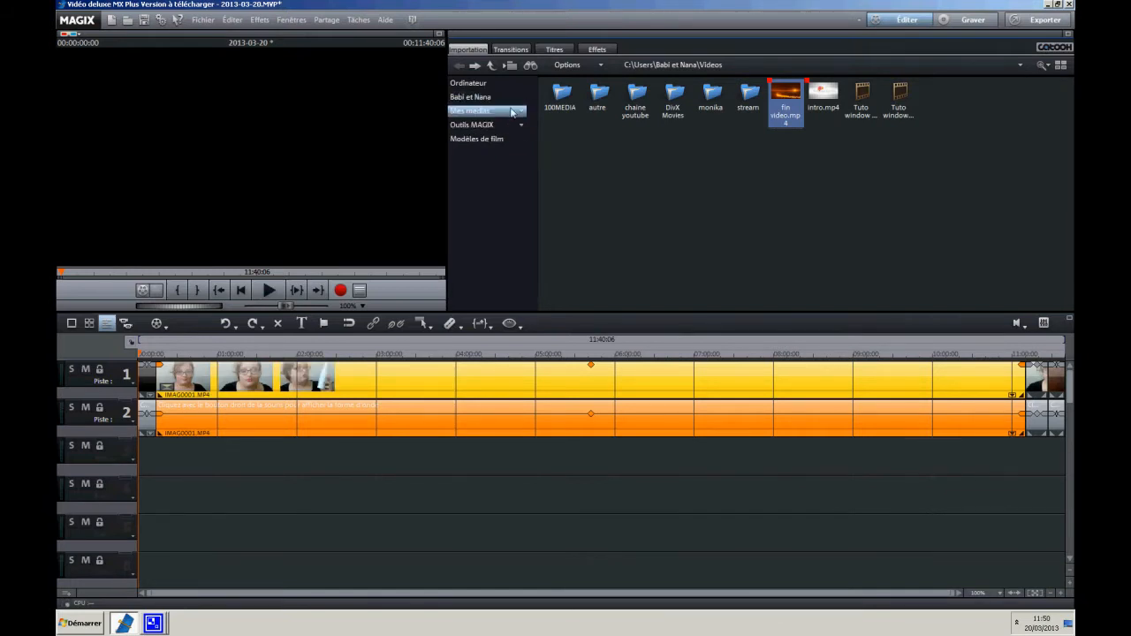
Load the Animal de compagnie film template without closing the current film, and play a preview of it
click(499, 111)
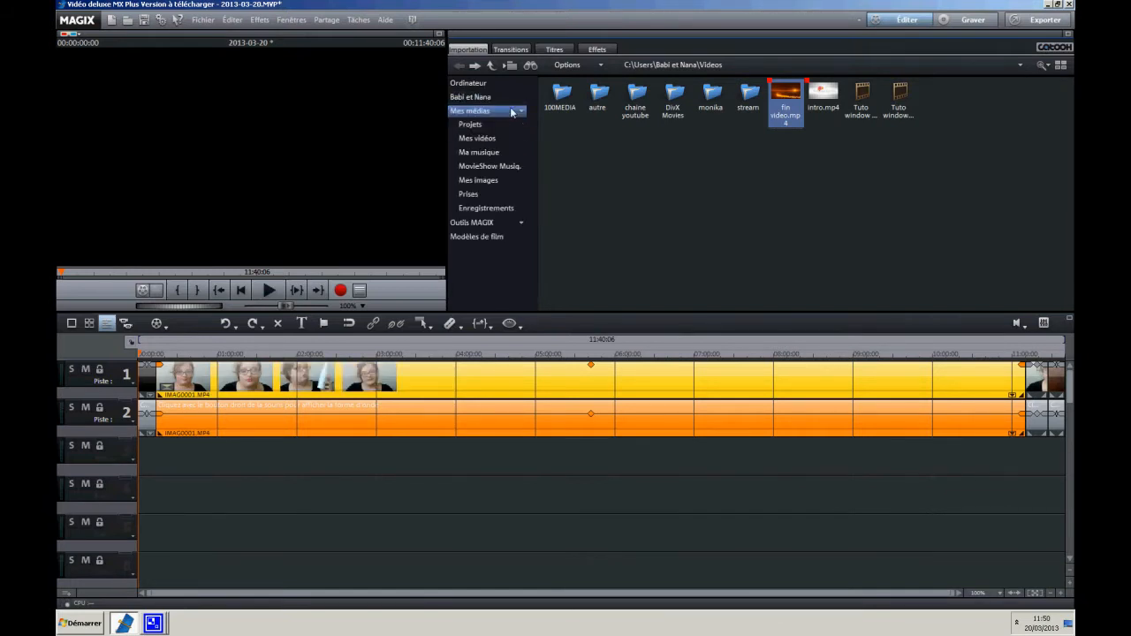
click(498, 174)
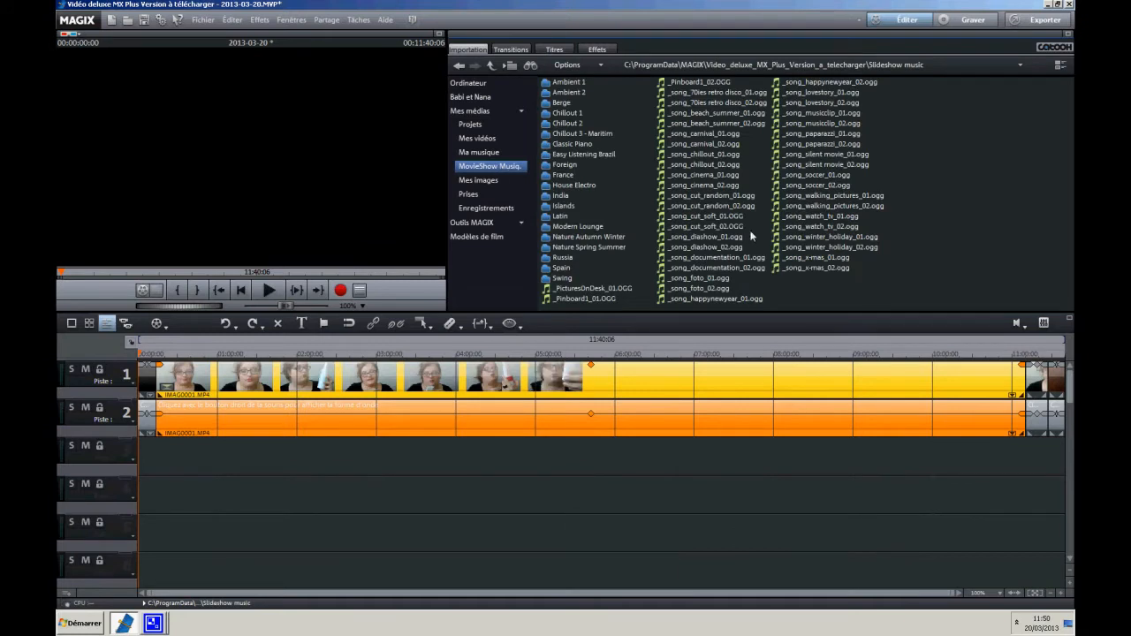
click(515, 239)
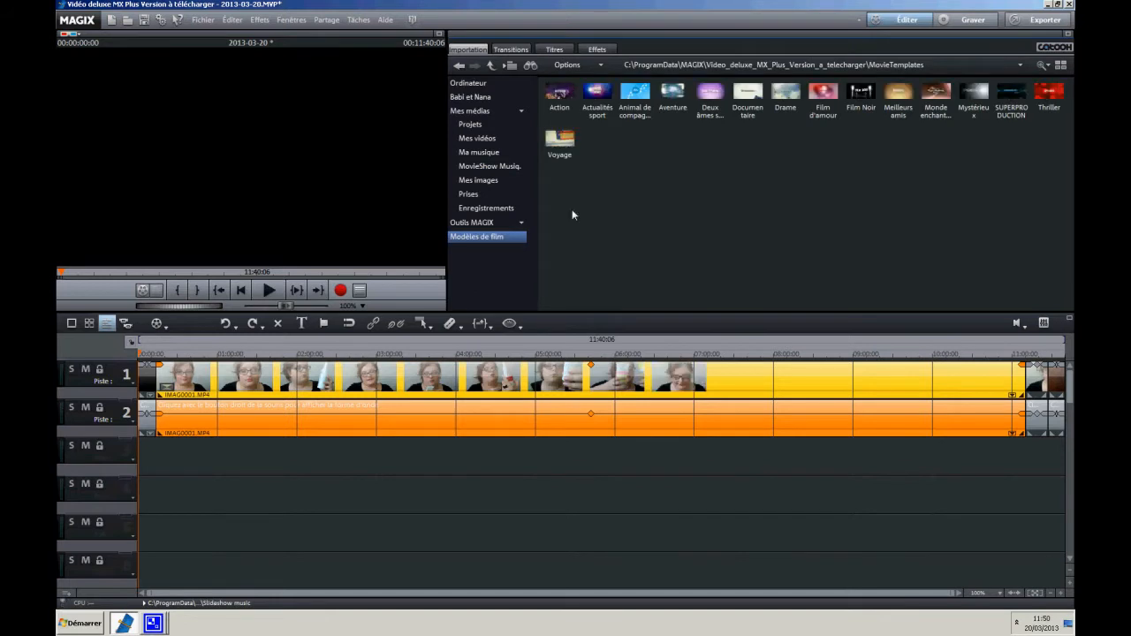
click(632, 100)
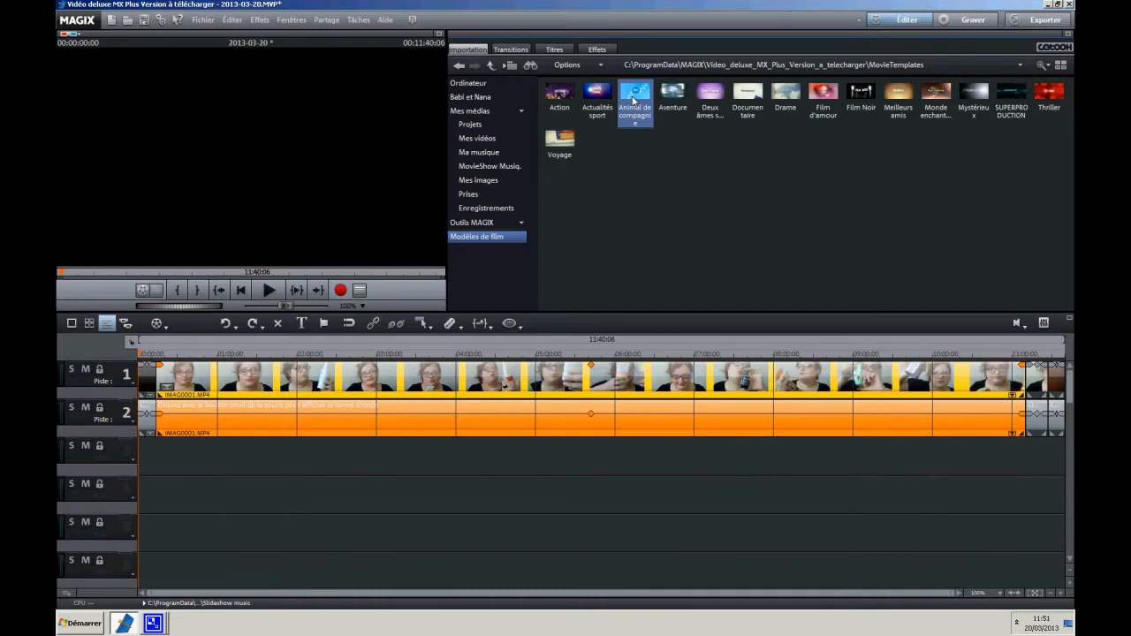
double_click(633, 100)
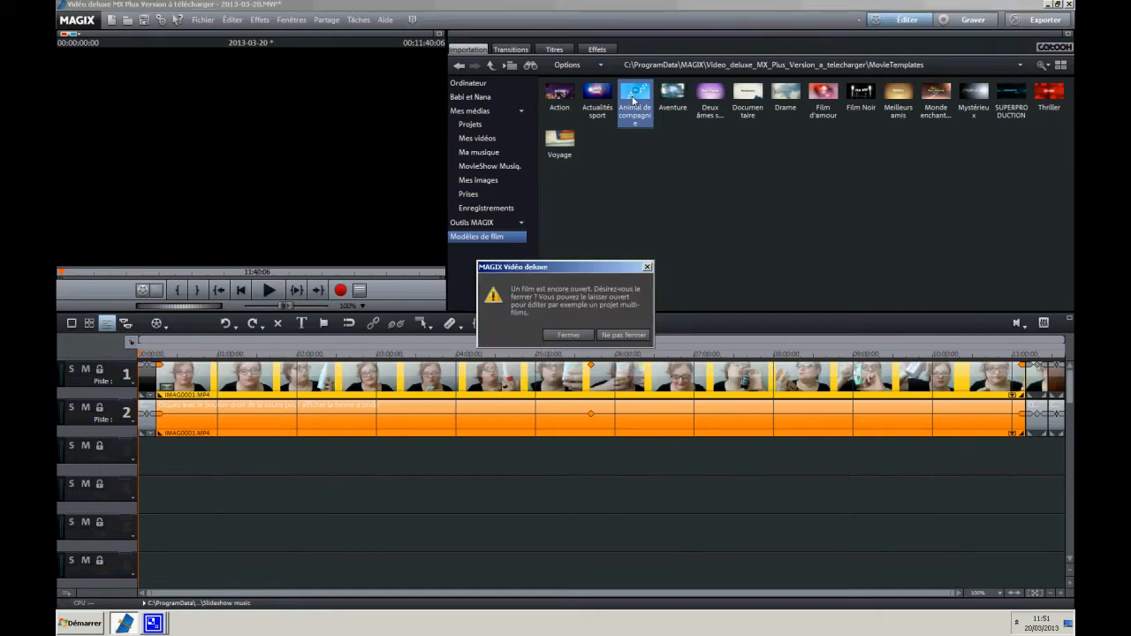
click(615, 336)
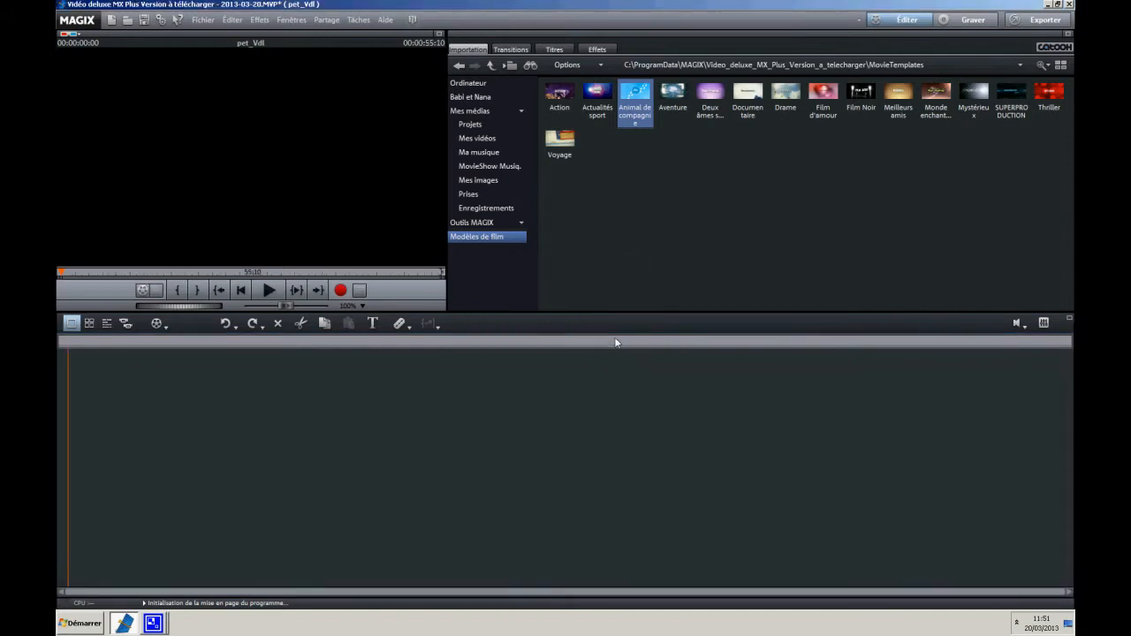
click(267, 290)
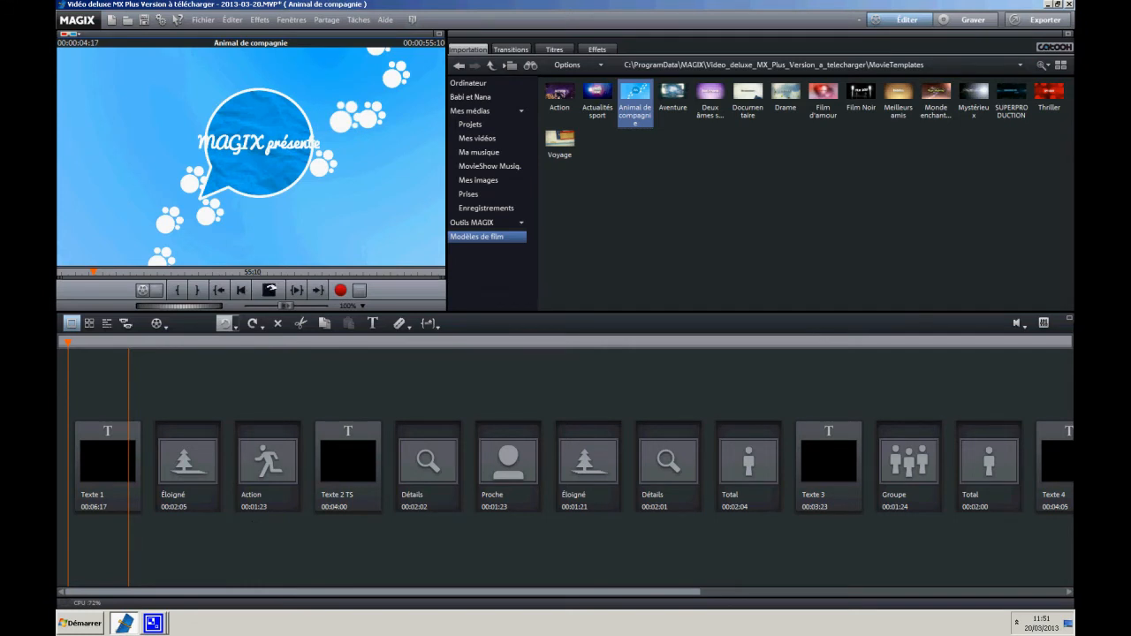
click(270, 290)
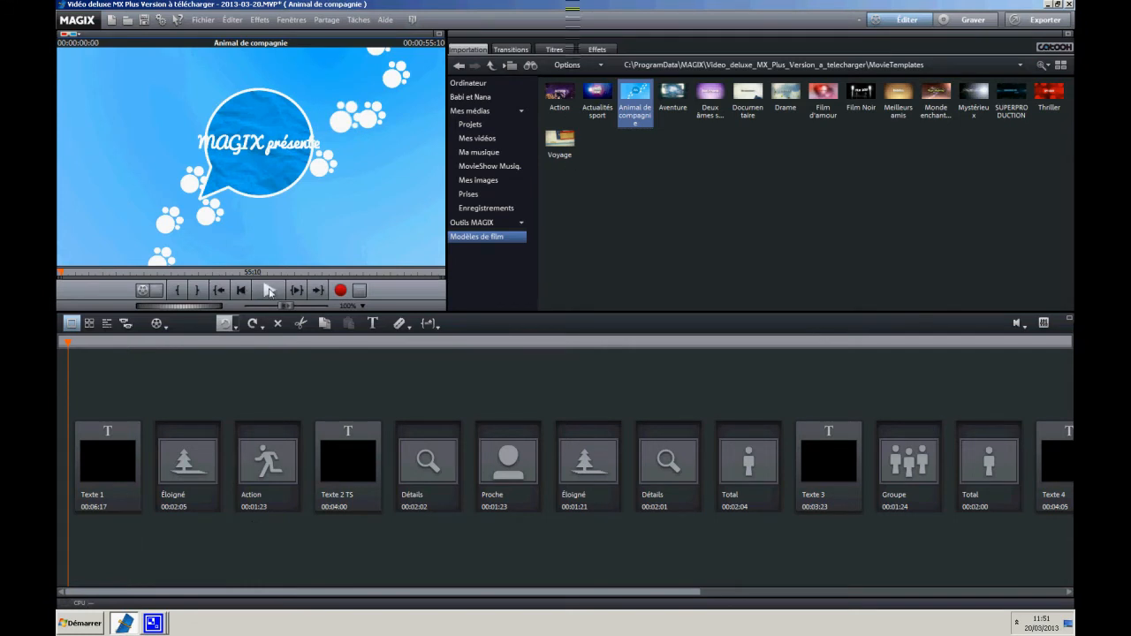
Try to undo the loading of the film template
click(224, 324)
click(632, 331)
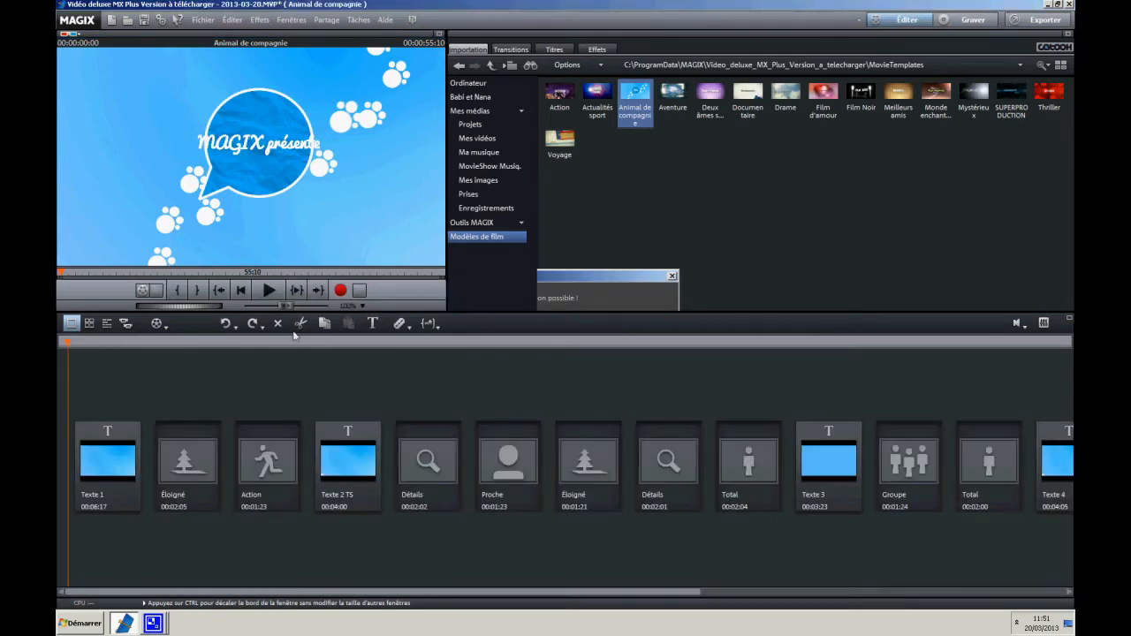
click(224, 324)
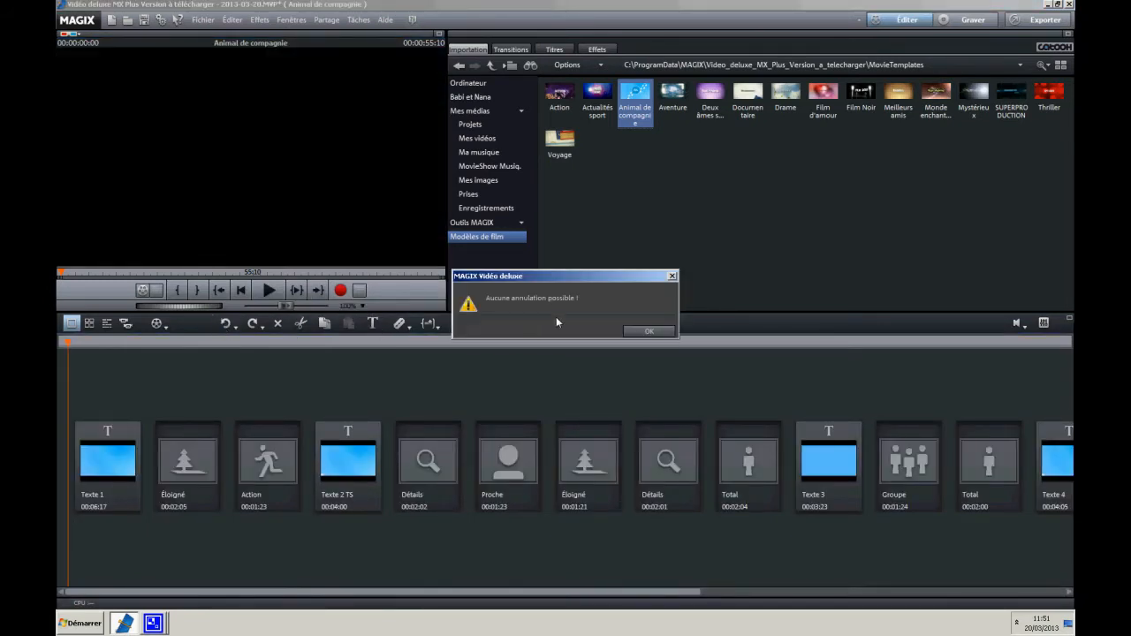
click(648, 332)
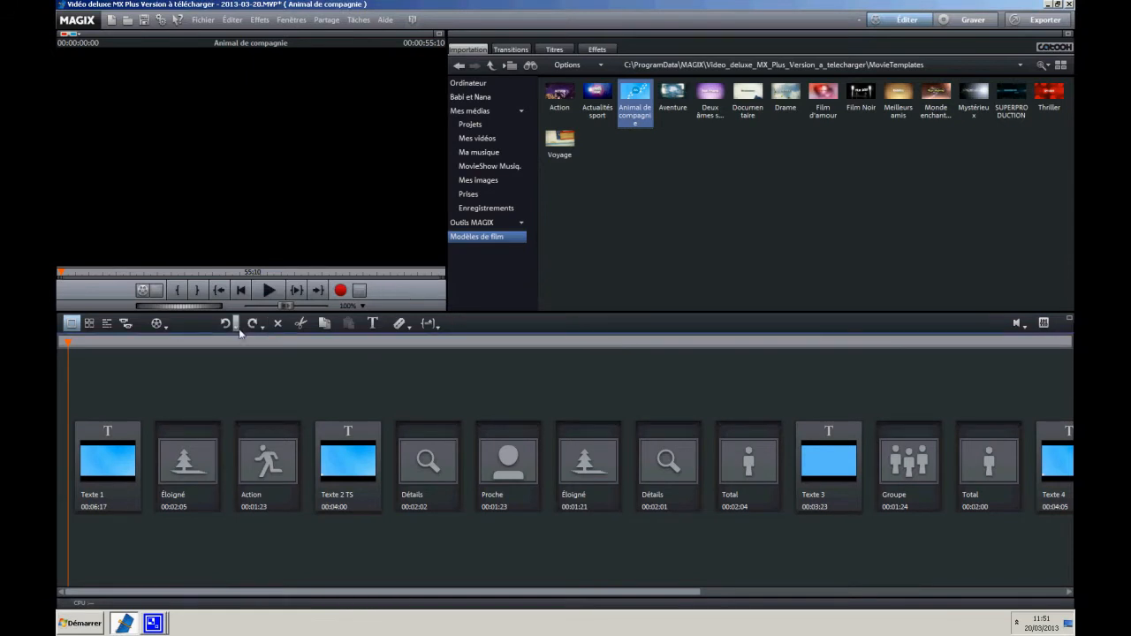
Show the template film in timeline view and delete all its objects, including the template placeholders
click(101, 324)
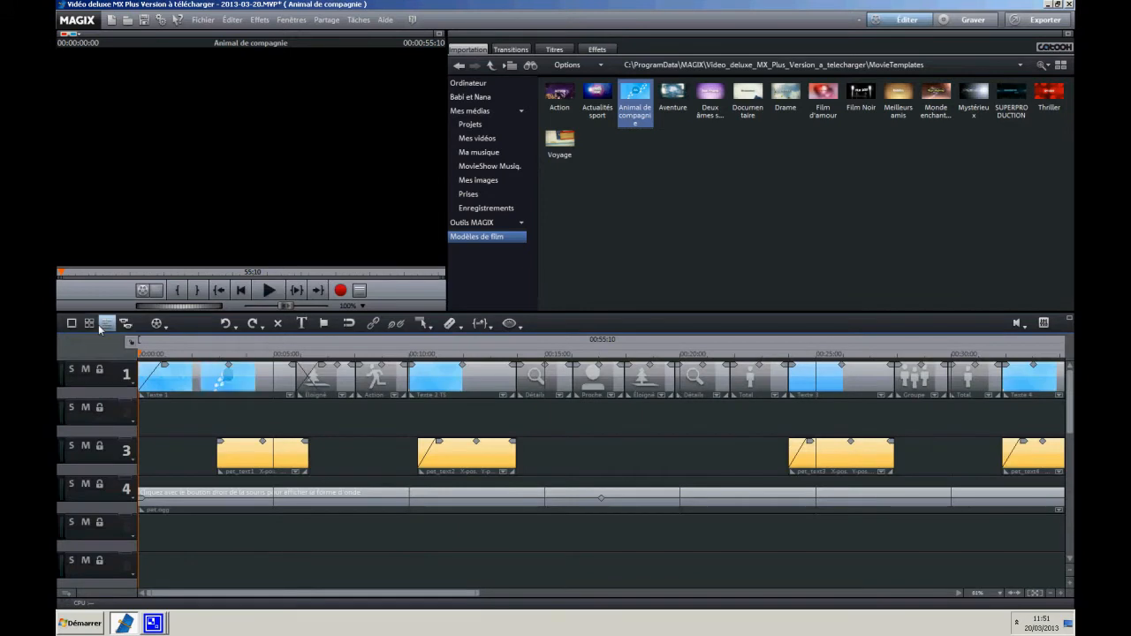
click(227, 328)
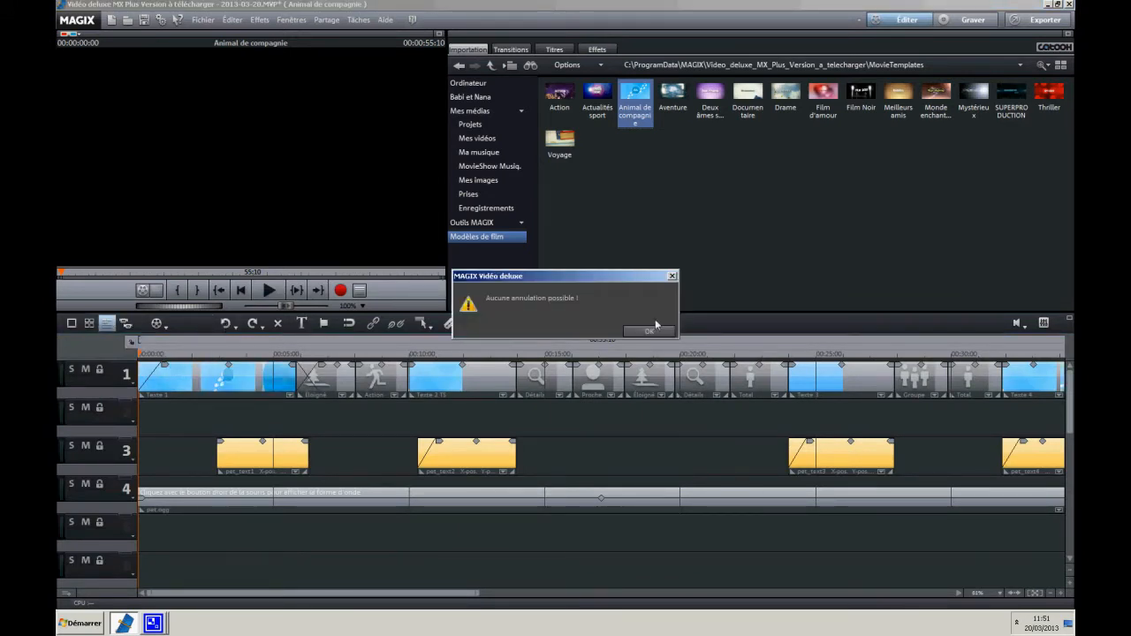
click(650, 331)
click(192, 366)
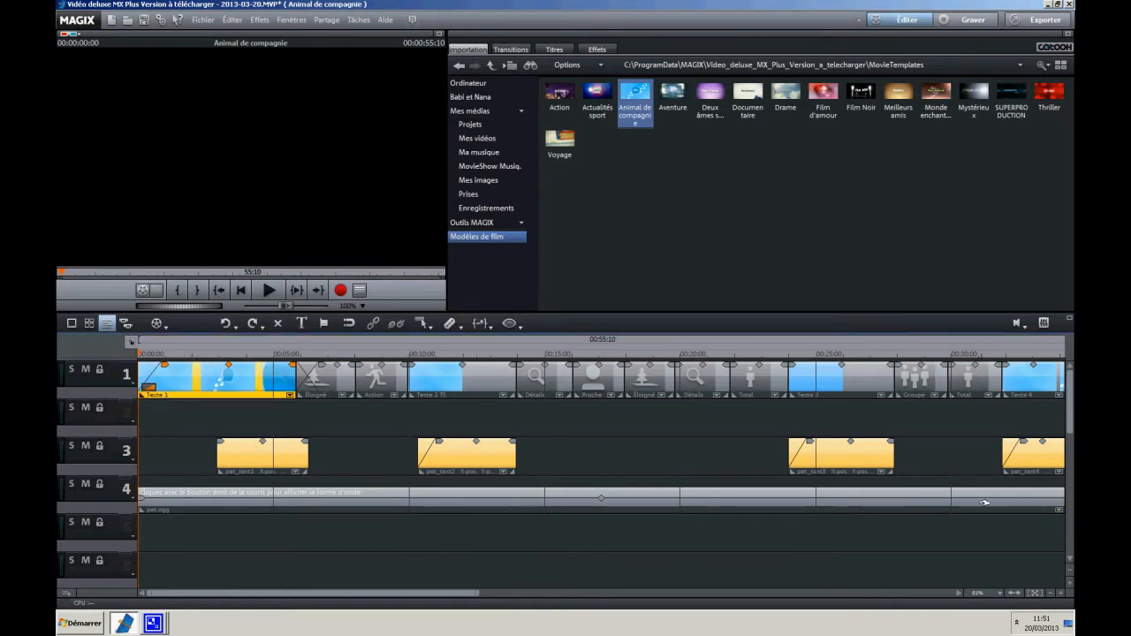
key(ctrl+a)
key(Delete)
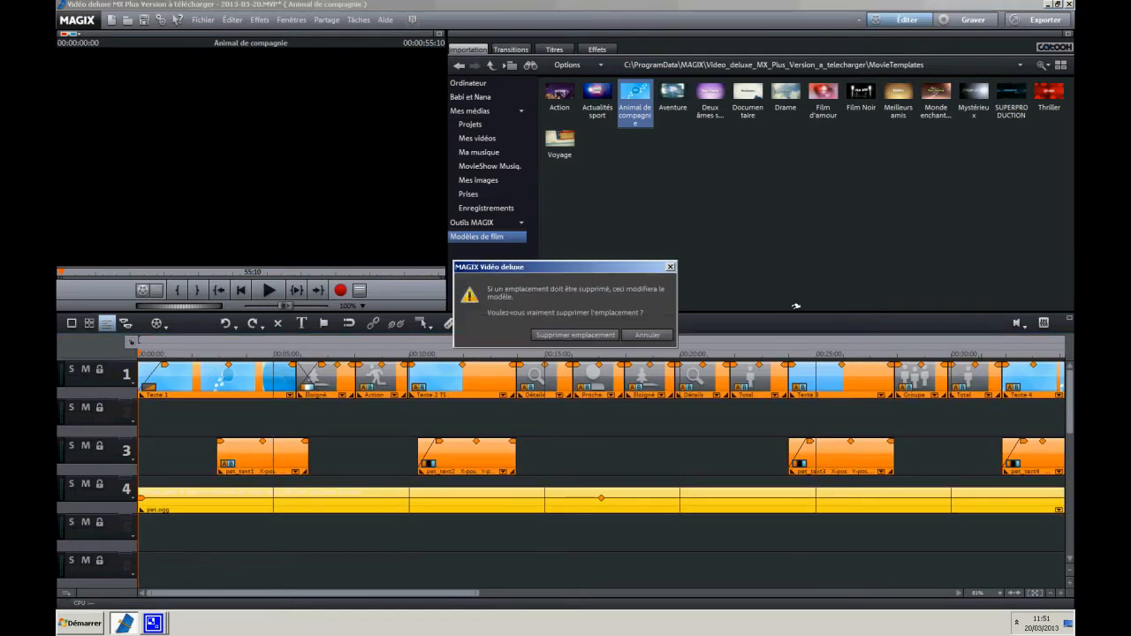
click(583, 334)
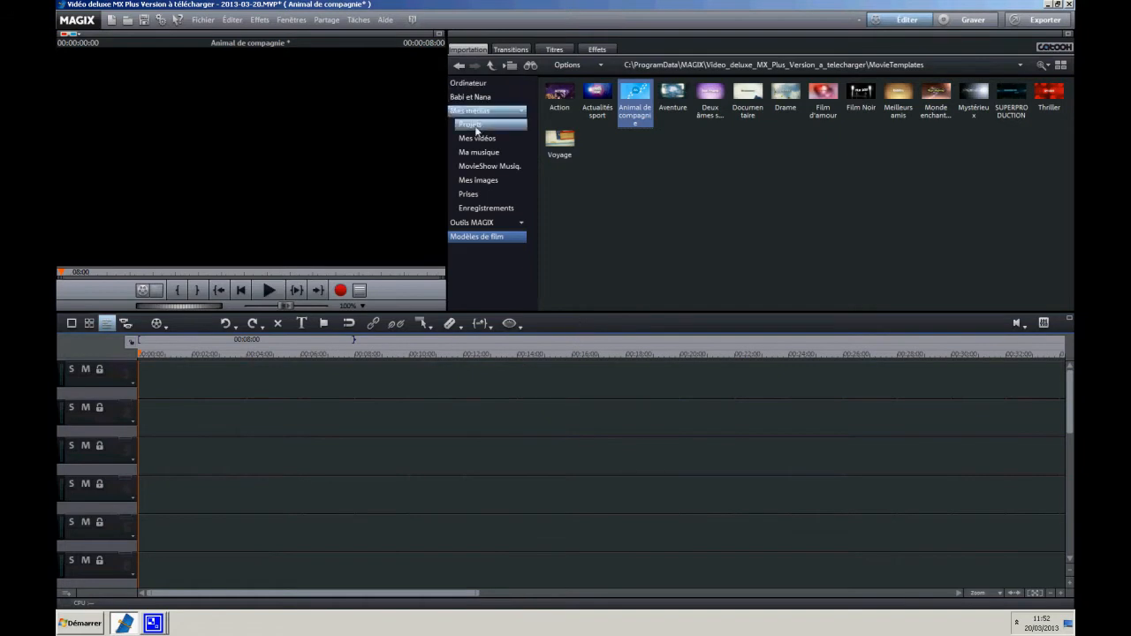
Add intro.mp4 from the Videos folder to the emptied timeline and fit the timeline zoom to the whole film length
click(475, 99)
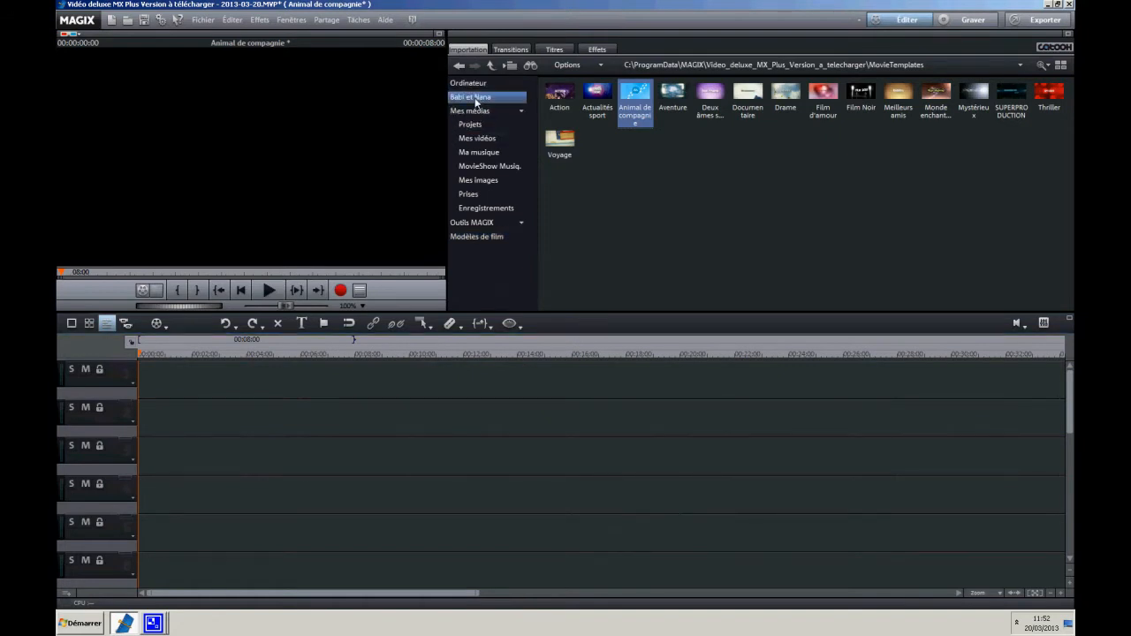
click(484, 144)
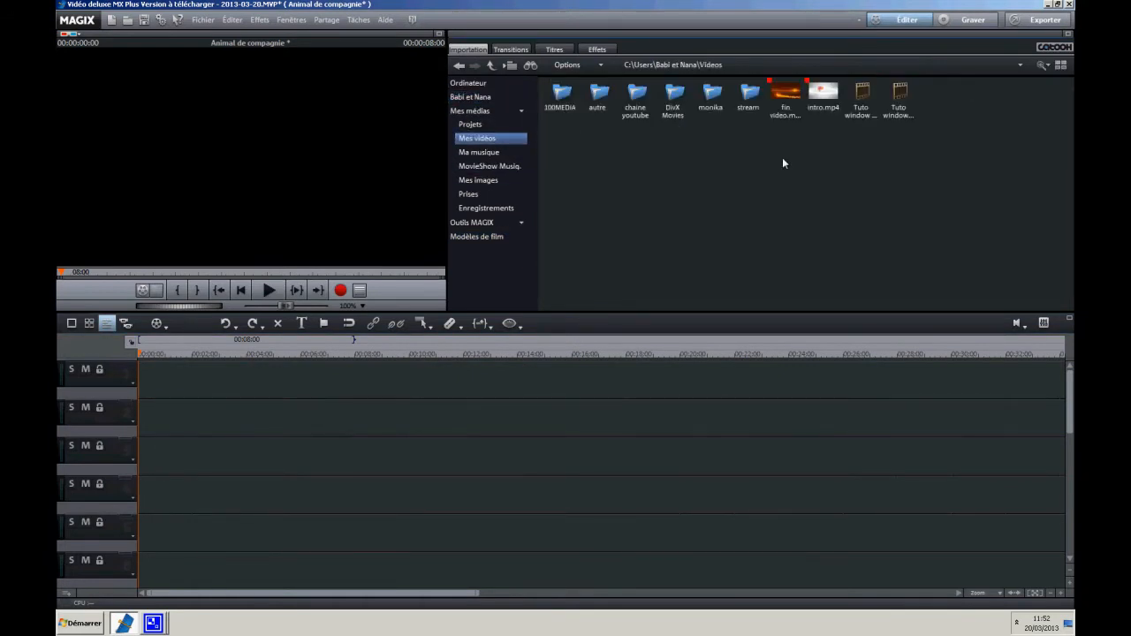
double_click(821, 109)
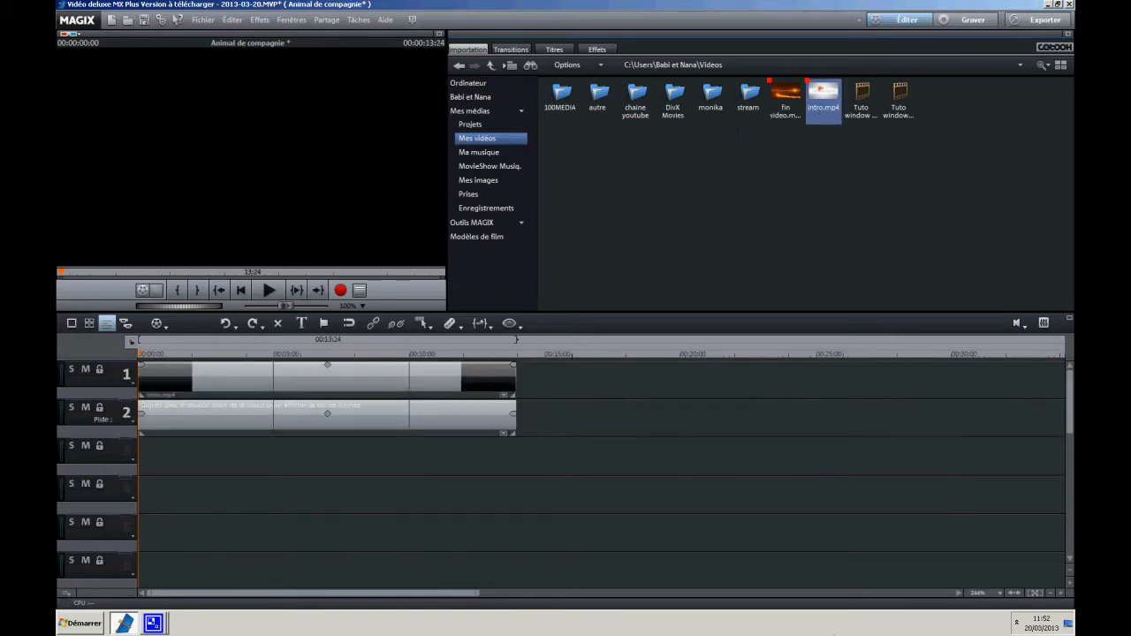
click(997, 593)
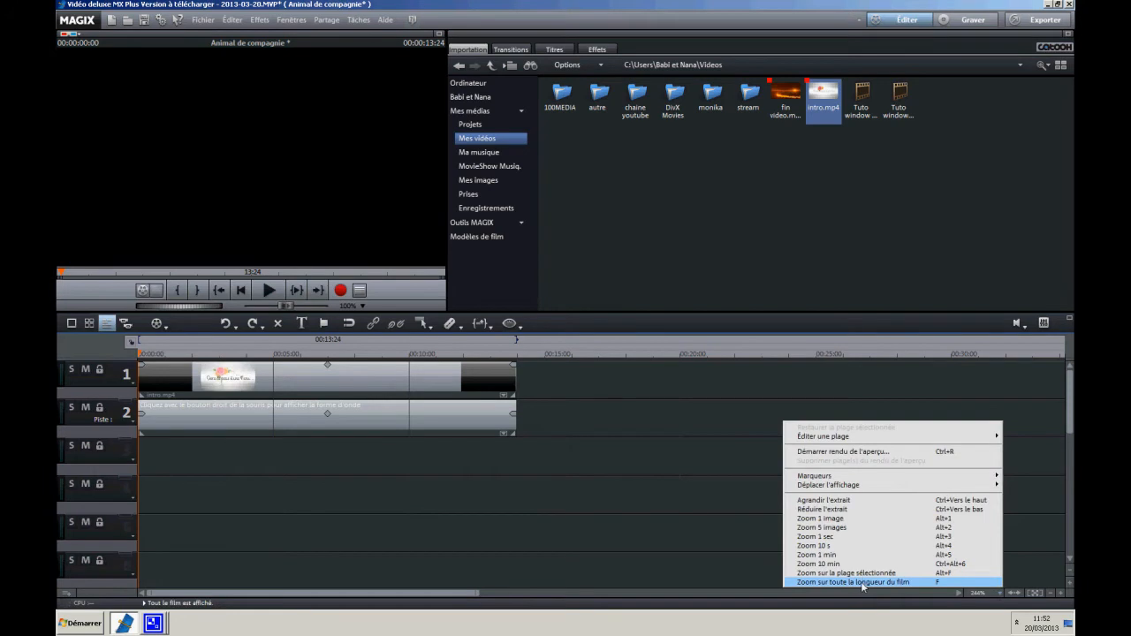
click(864, 583)
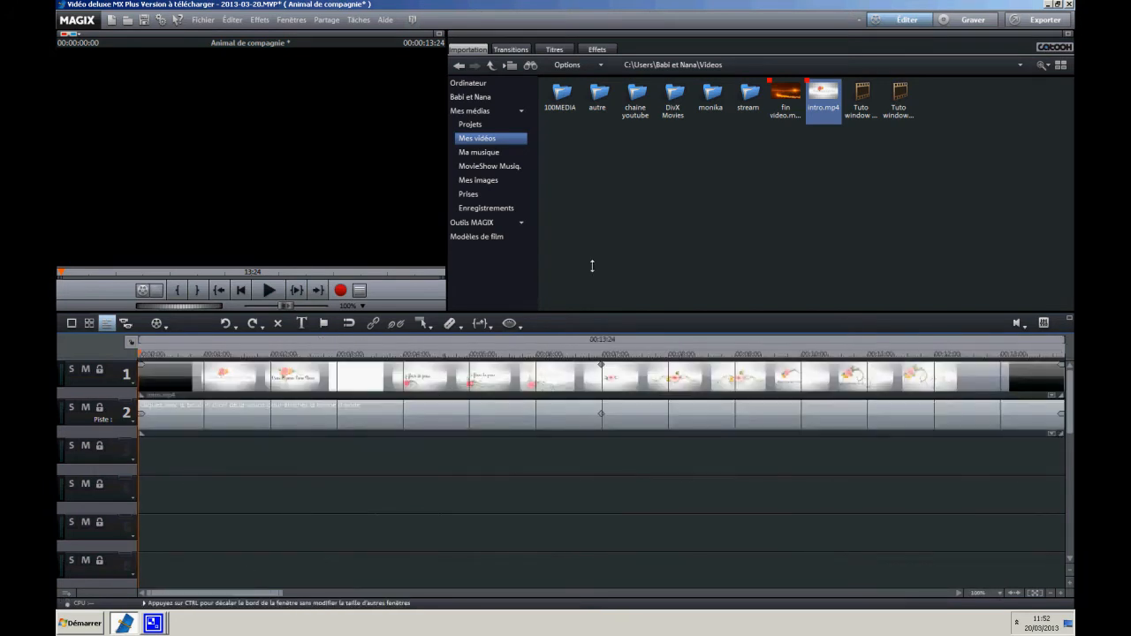
Add IMAG0001.MP4 and IMAG0005.MP4 from the 100MEDIA folder and fin video.mp4 from the Videos folder after the intro in the timeline
double_click(560, 99)
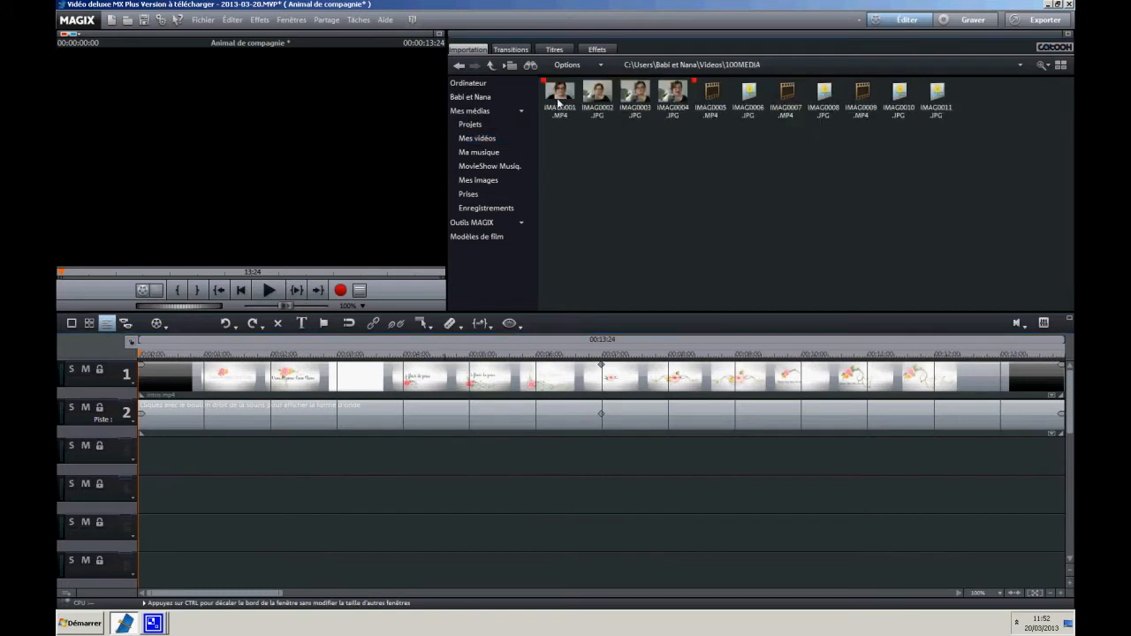
click(707, 100)
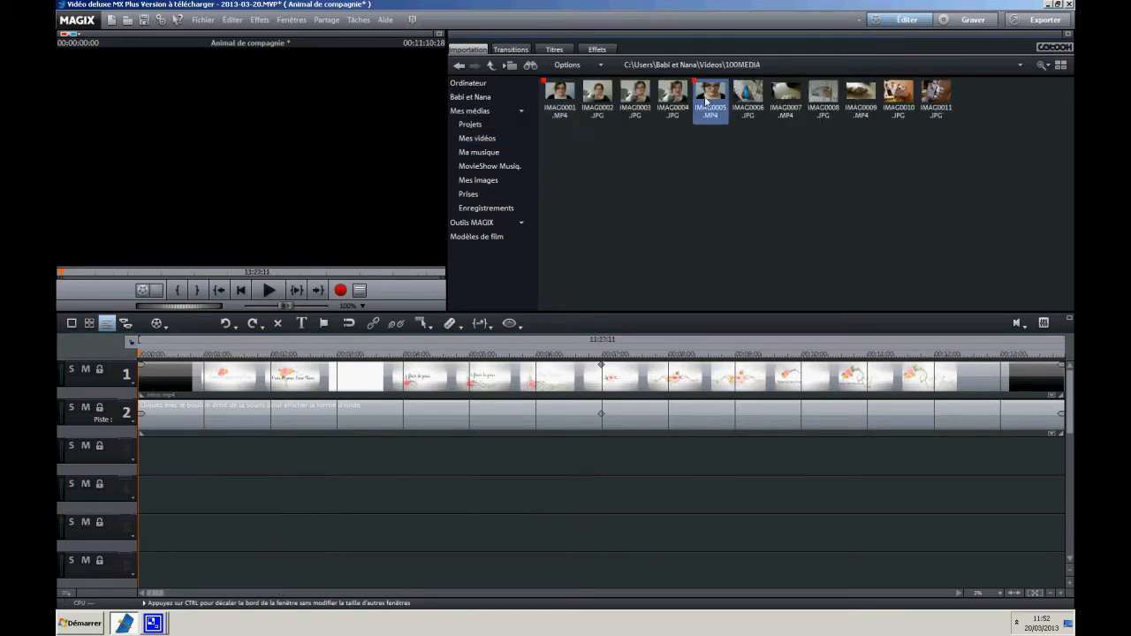
click(459, 65)
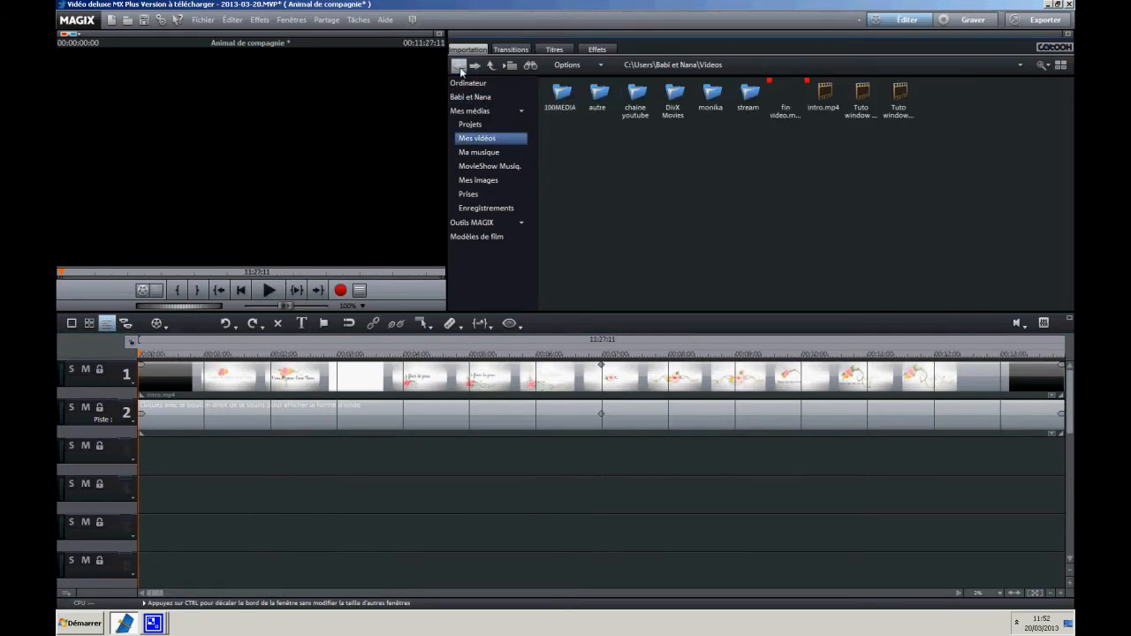
click(781, 111)
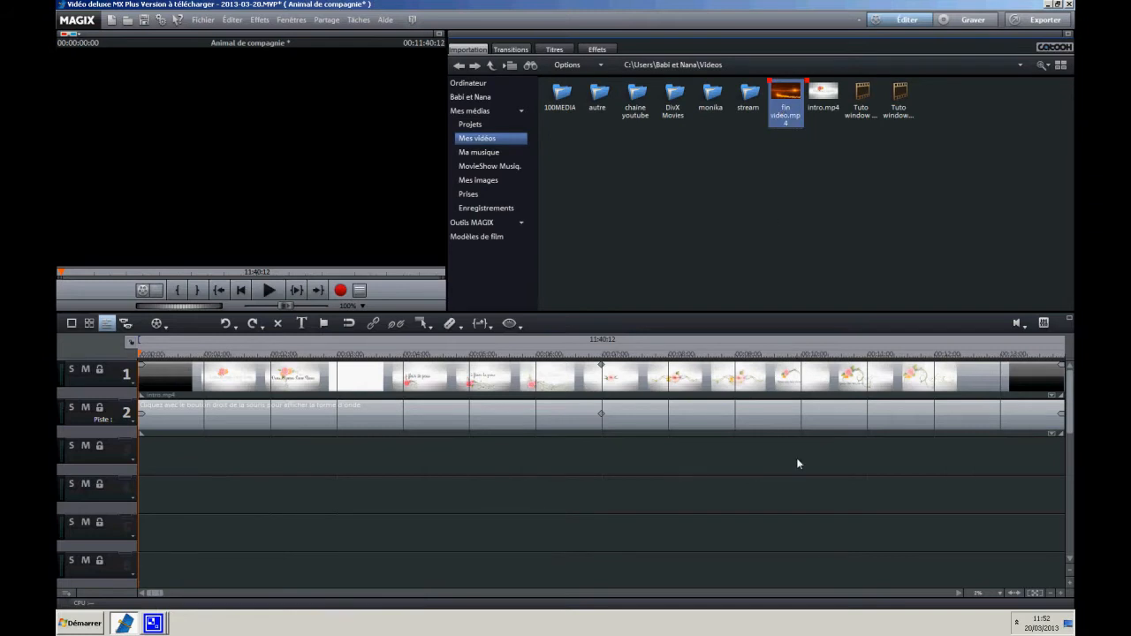
click(999, 597)
click(949, 579)
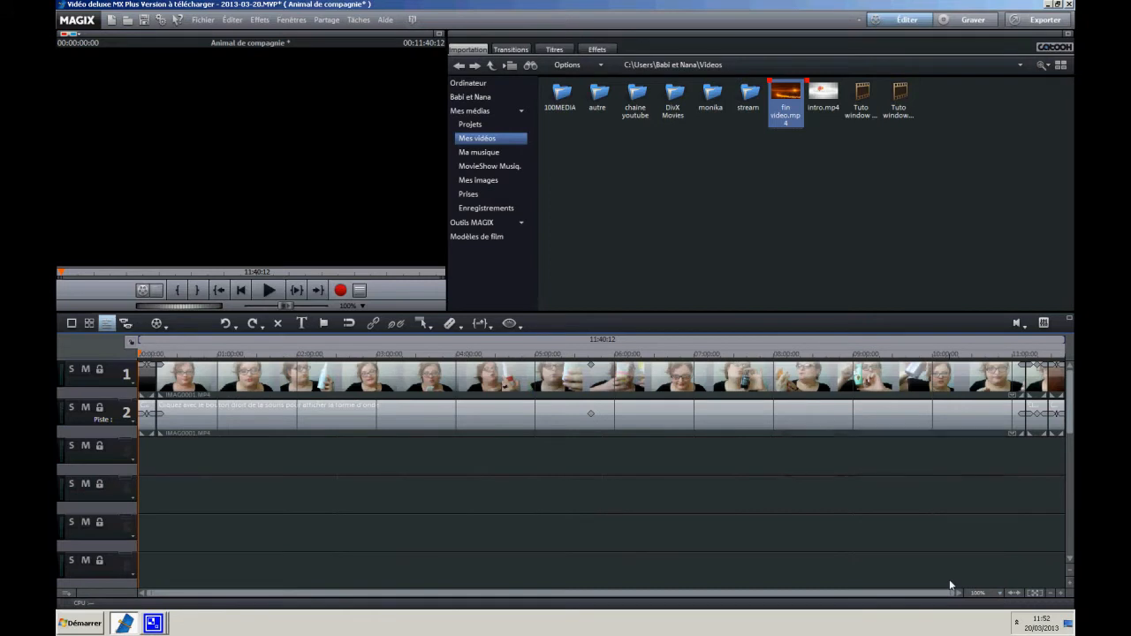
right_click(1000, 590)
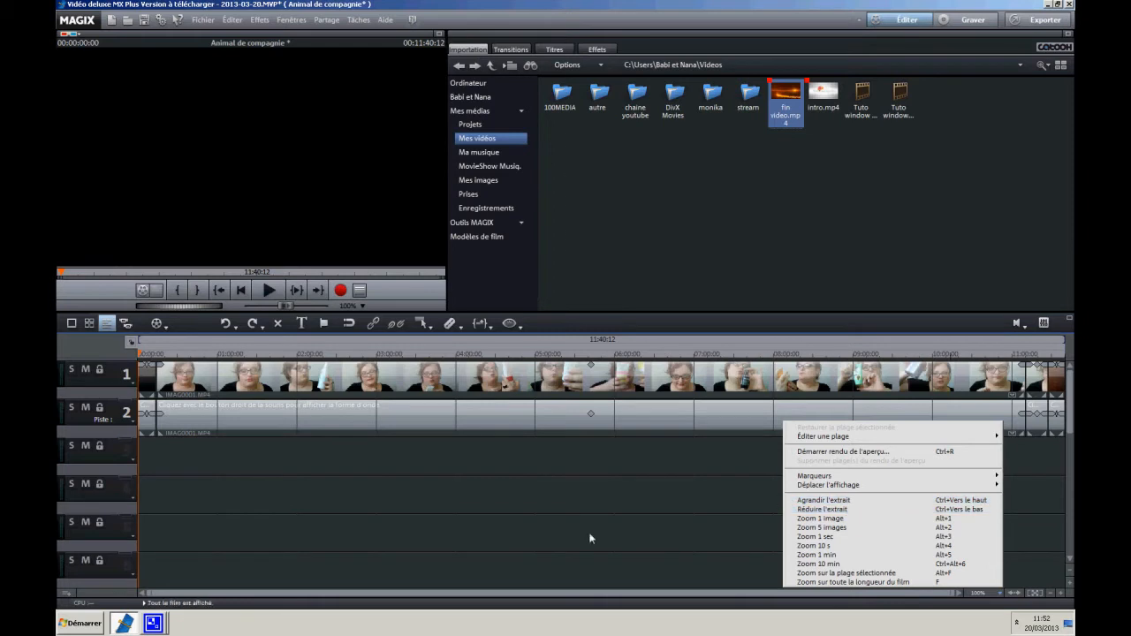
click(528, 515)
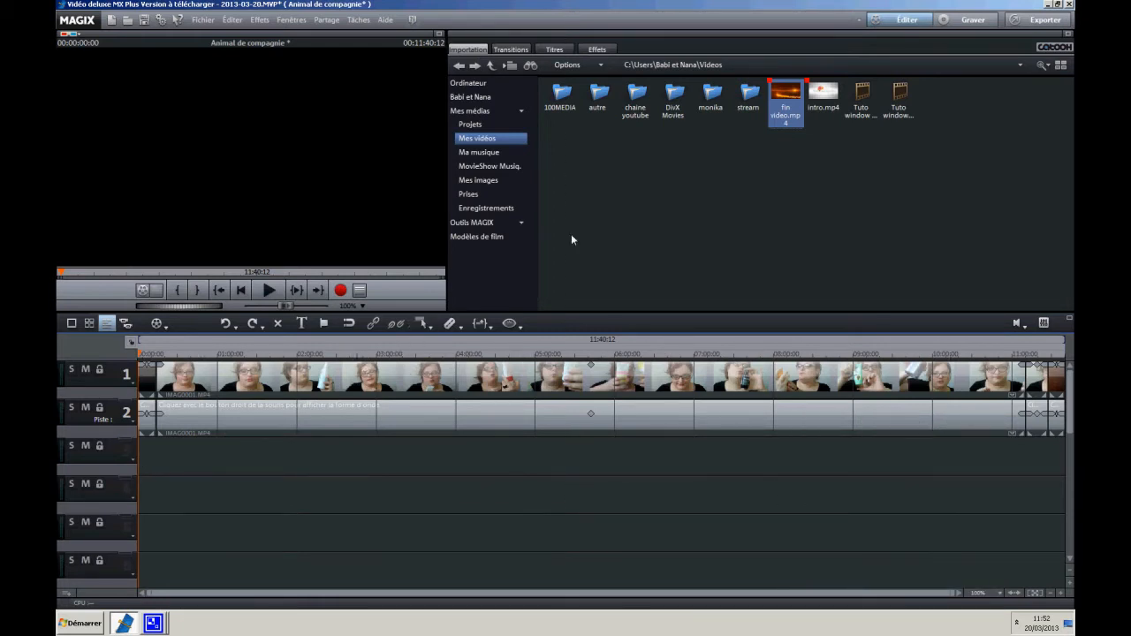
Review the object commands for the IMAG0001.MP4 clip and raise its volume with the audio object effects
click(427, 386)
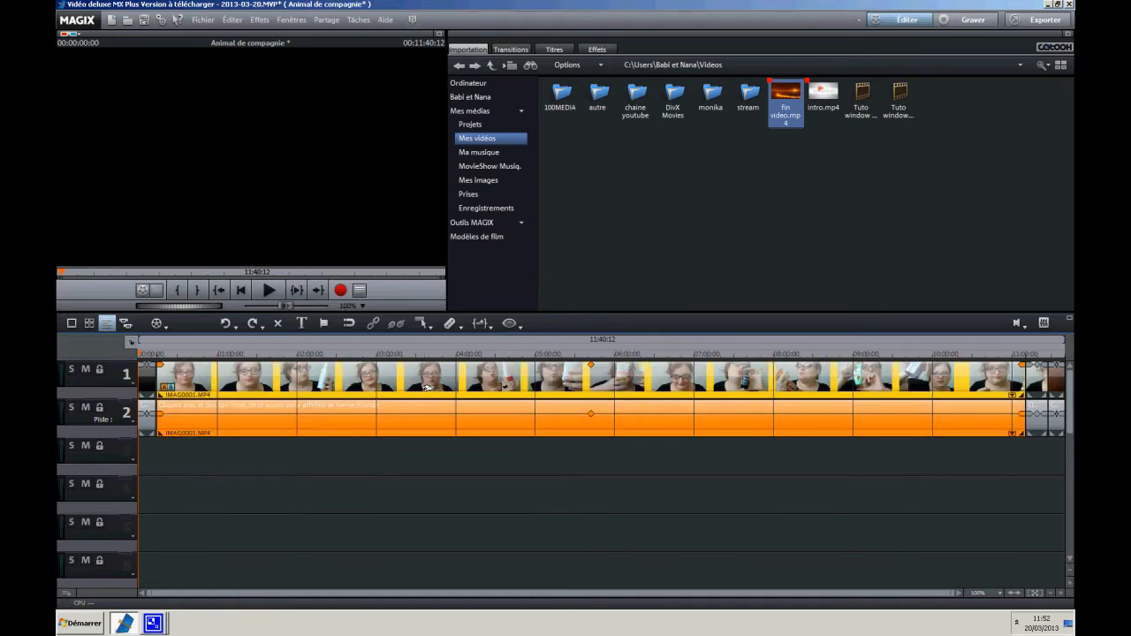
right_click(427, 386)
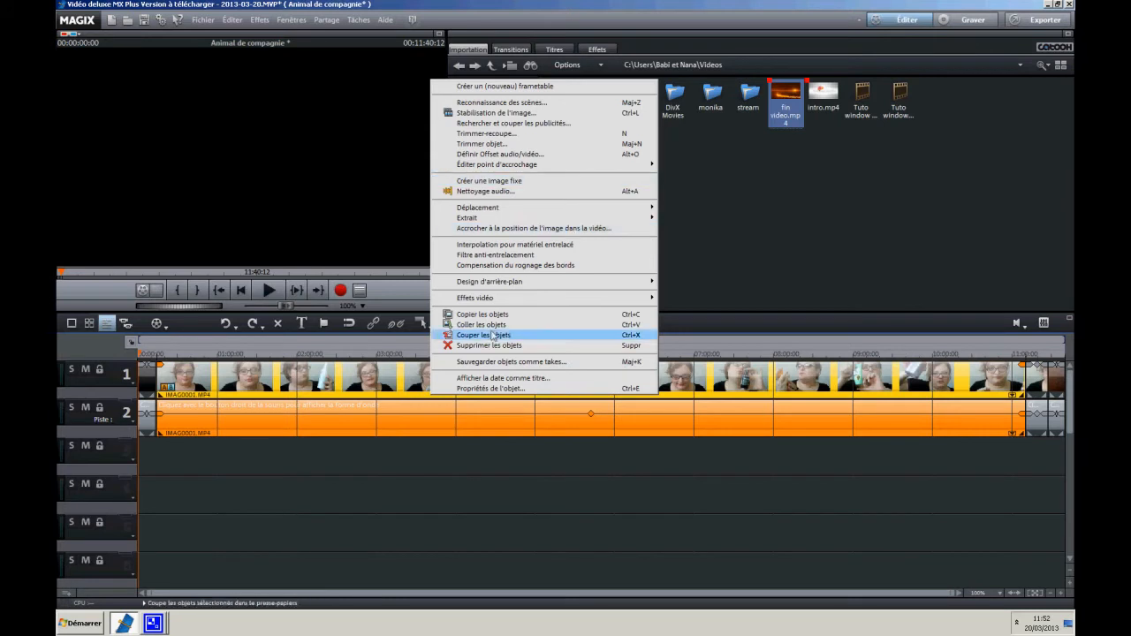
click(258, 17)
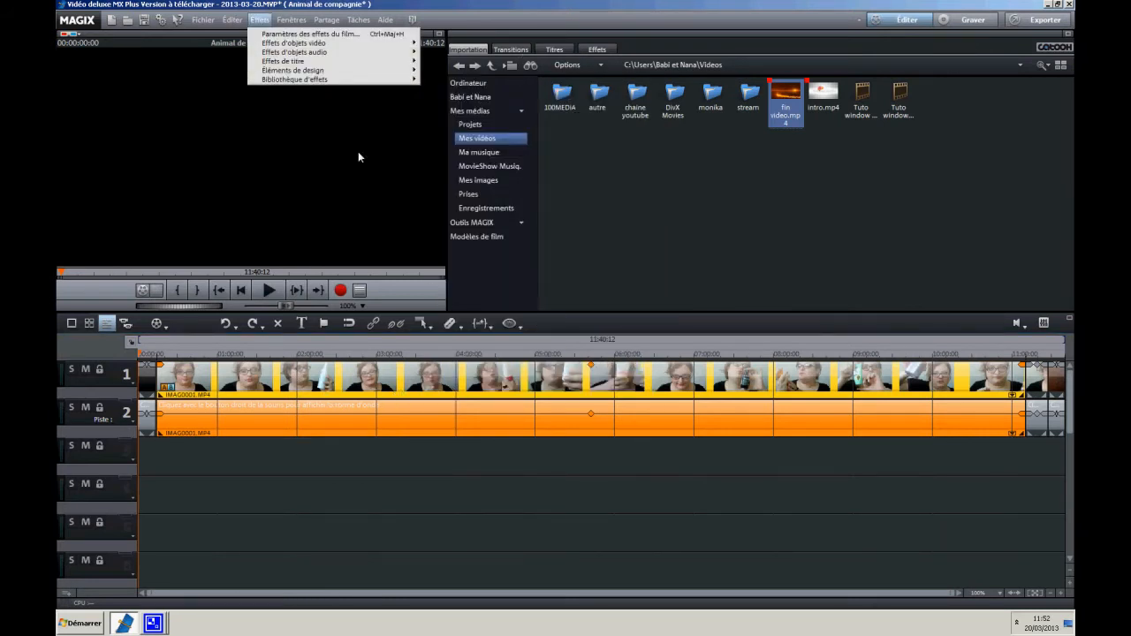
mouse_move(342, 52)
mouse_move(428, 71)
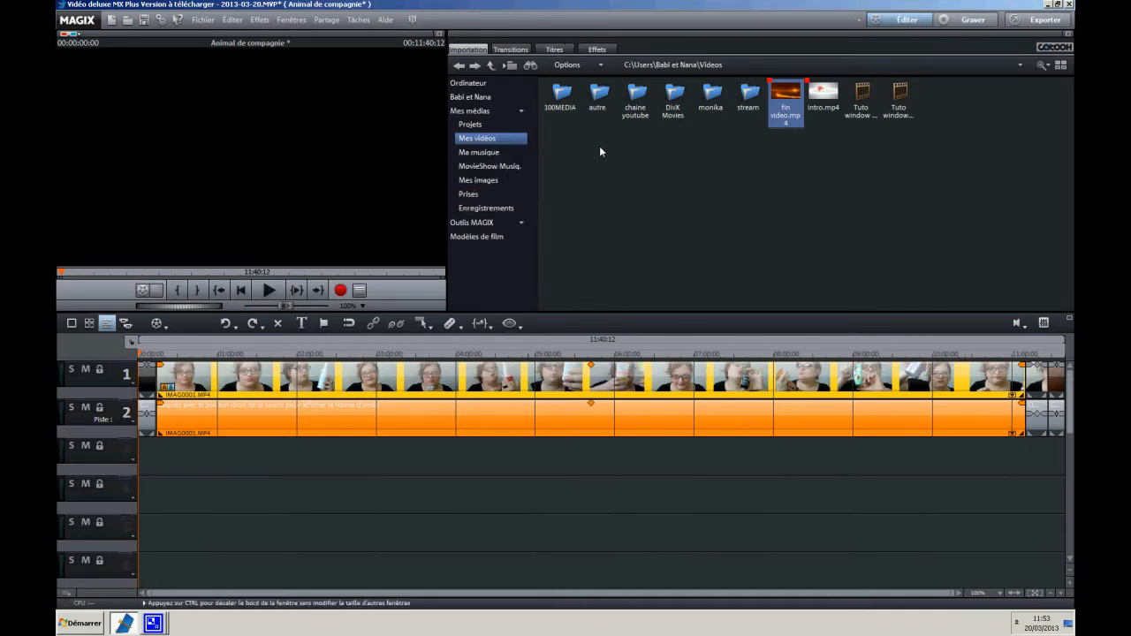
Try to place the Pluie de fleurs transition from the Formes et objets category between the intro and IMAG0001.MP4
click(510, 50)
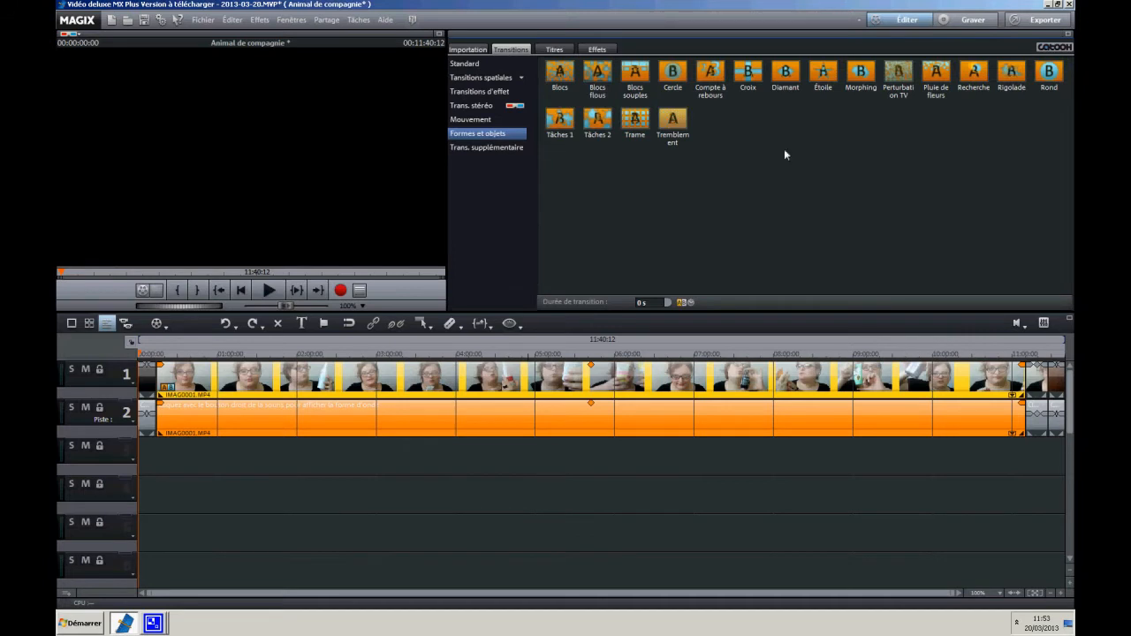
click(926, 84)
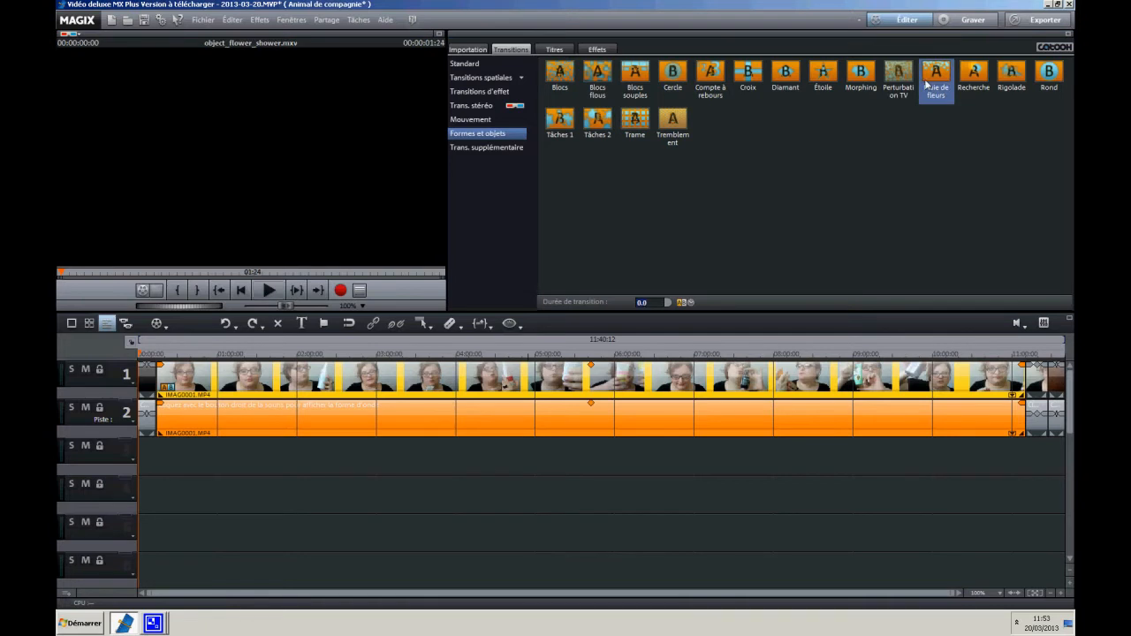
drag(926, 84, 159, 394)
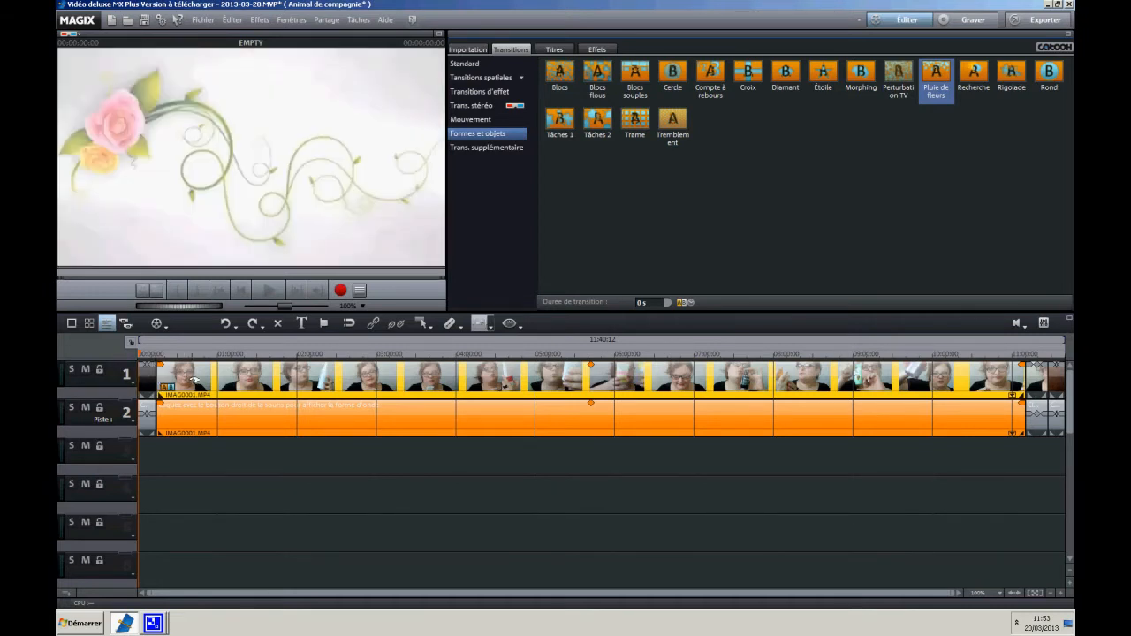
drag(192, 380, 189, 381)
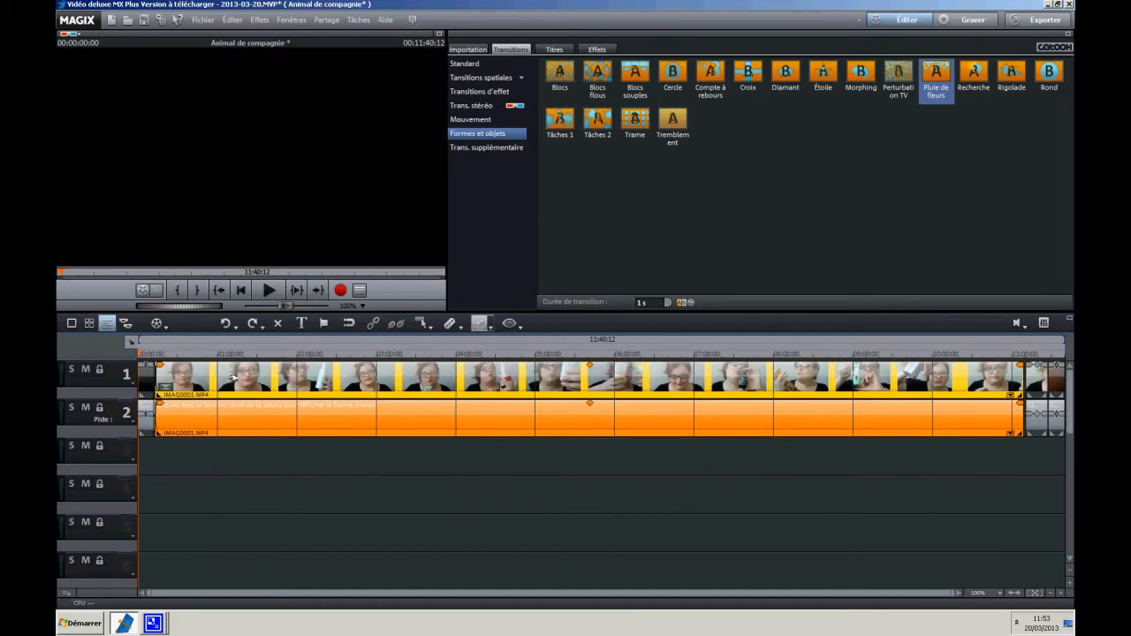
click(161, 379)
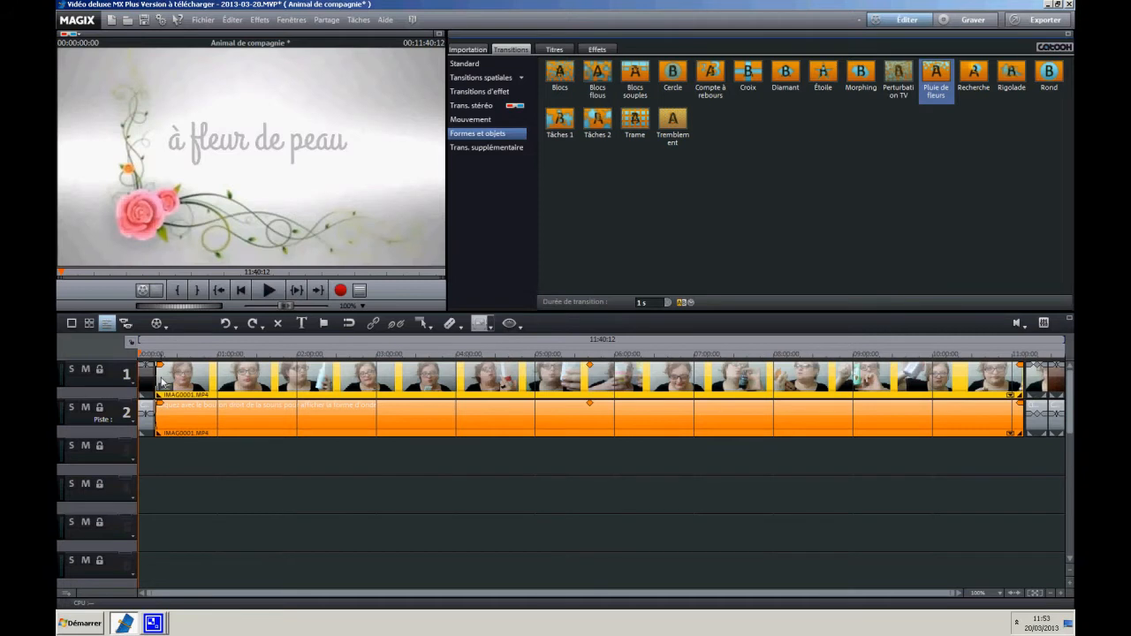
drag(160, 381, 163, 377)
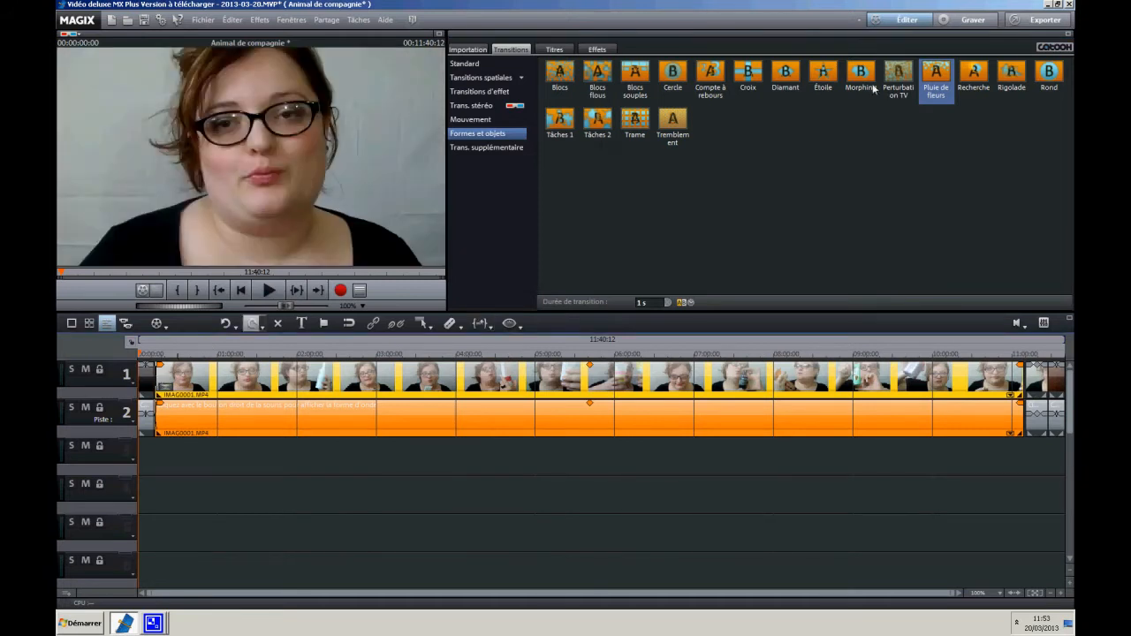
drag(145, 386, 156, 388)
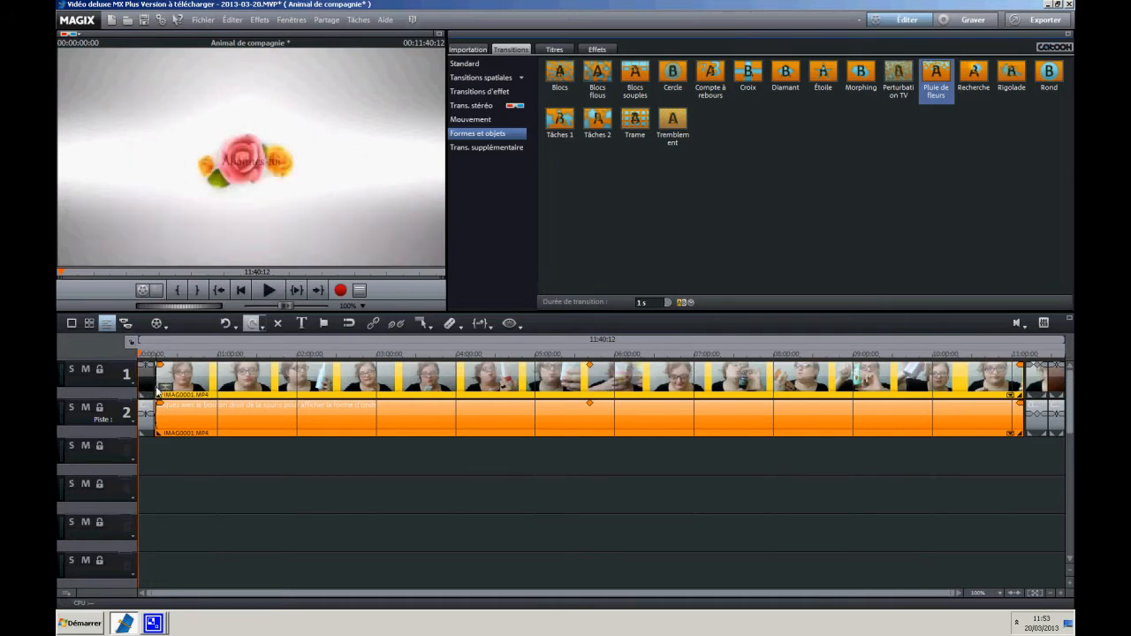
Play the film from the start through the cut into IMAG0001.MP4 to check the transition, and stop playback
click(231, 384)
click(261, 290)
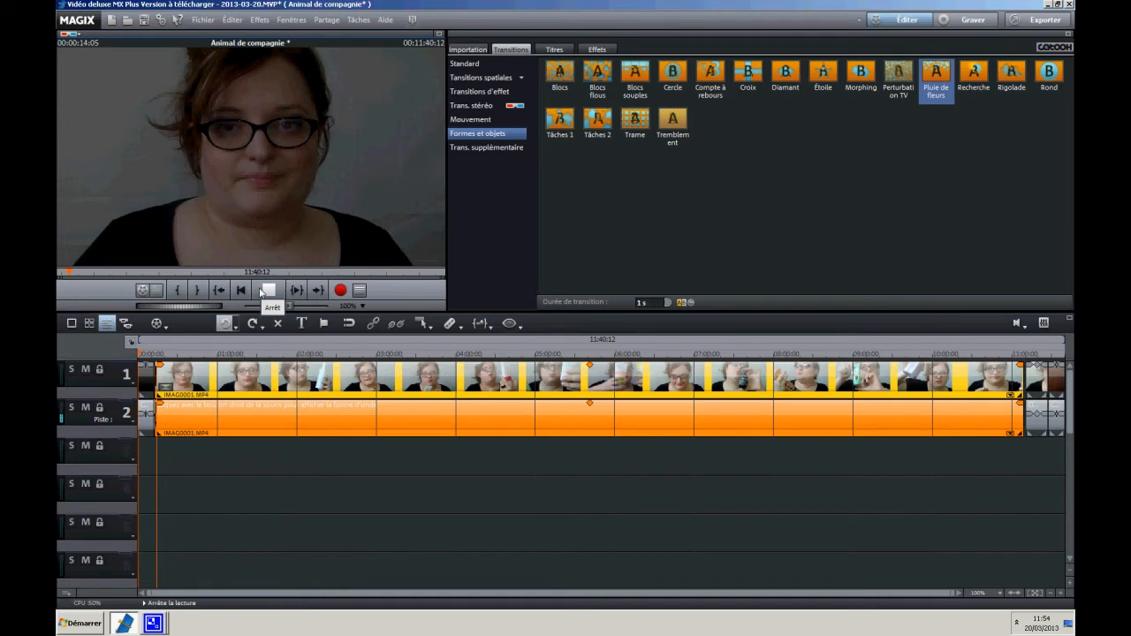
click(262, 292)
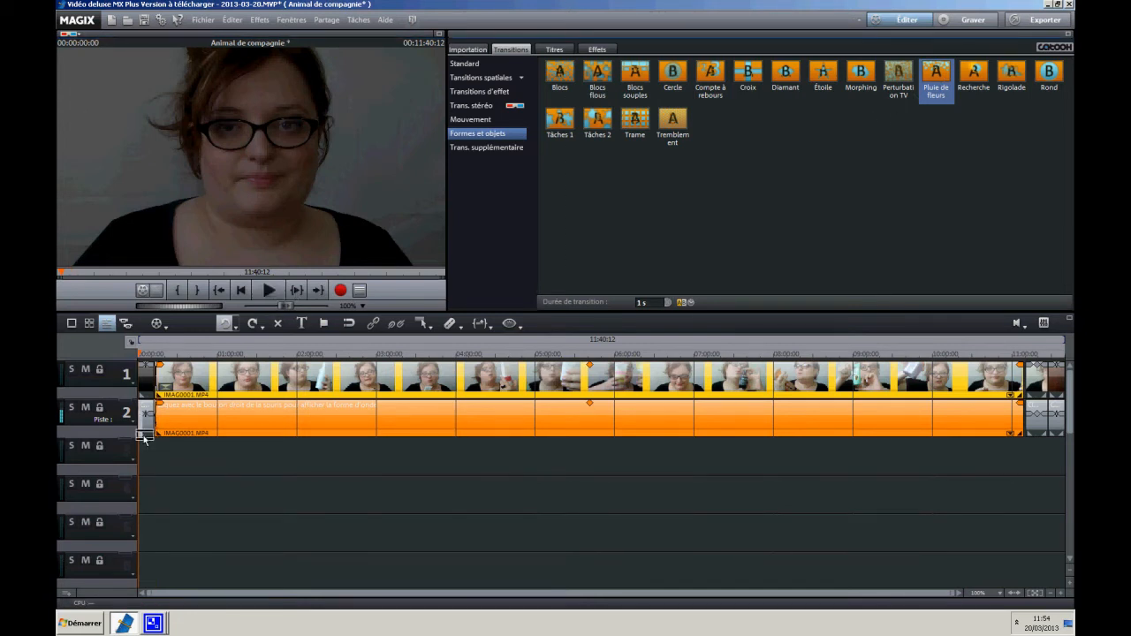
Apply the Pluie de fleurs transition at the start of the IMAG0001.MP4 clip in place of the crossfade
click(165, 392)
click(165, 391)
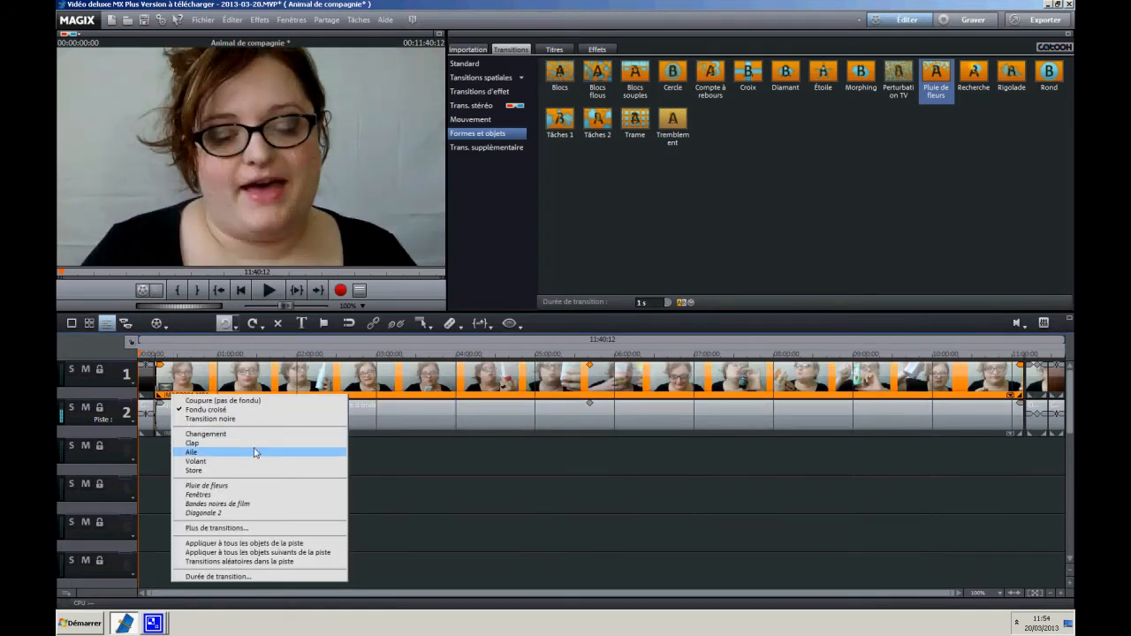
click(248, 487)
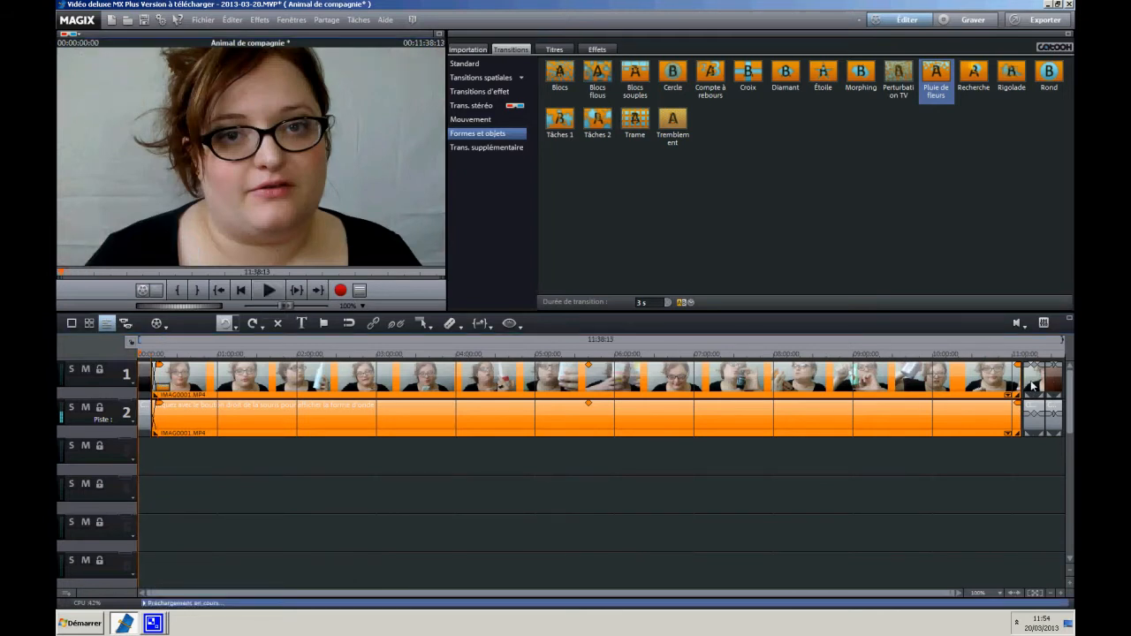
Adjust the volume of the short recorded clip following IMAG0001.MP4 with the audio object effects
click(1032, 385)
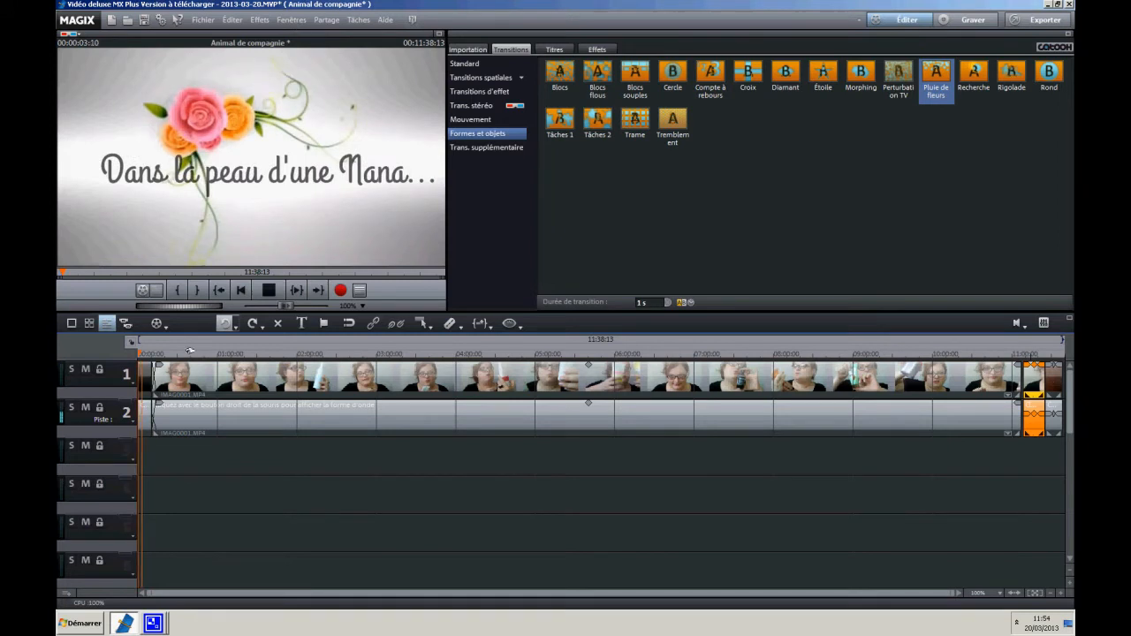
click(259, 19)
mouse_move(281, 53)
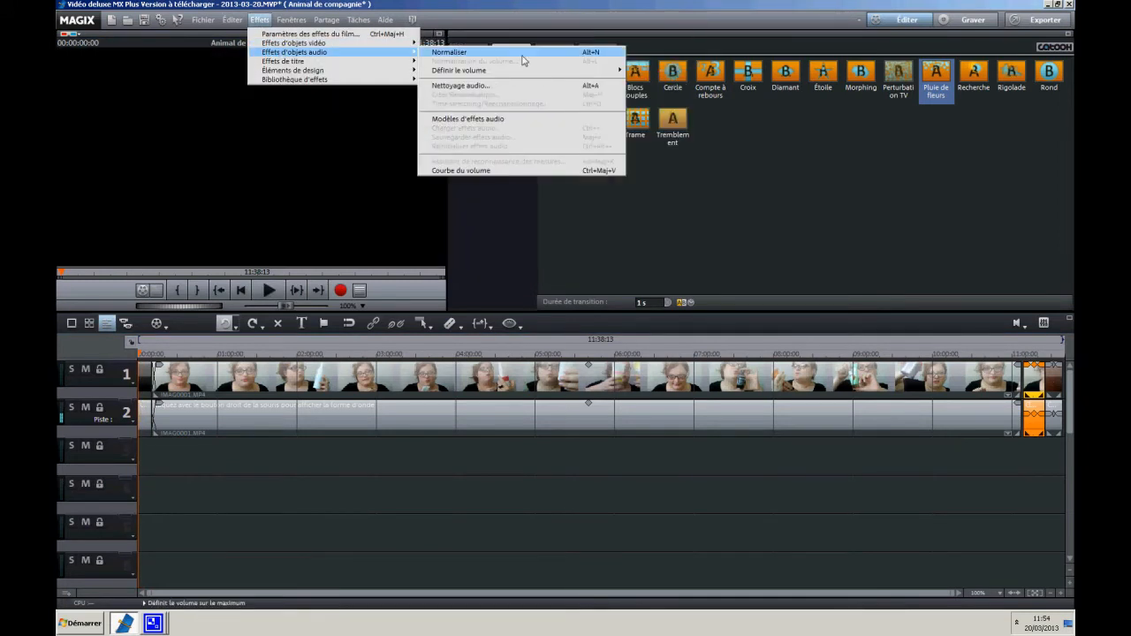
mouse_move(459, 70)
click(389, 144)
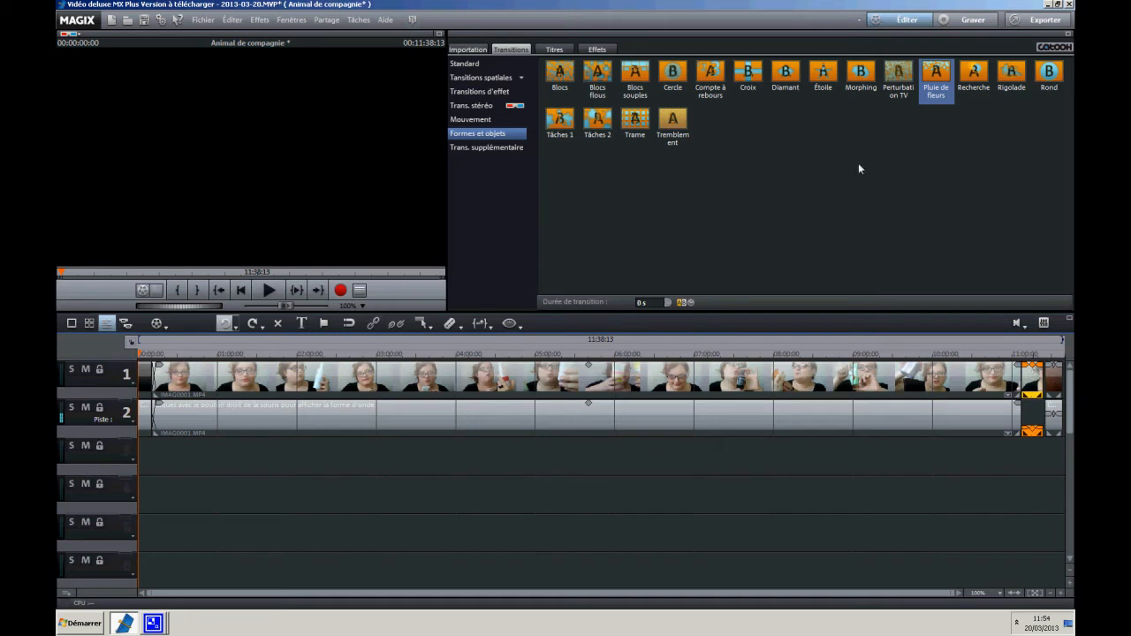
Try to place the Pluie de fleurs transition between IMAG0001.MP4 and the short recorded clip after it
drag(932, 87, 1019, 373)
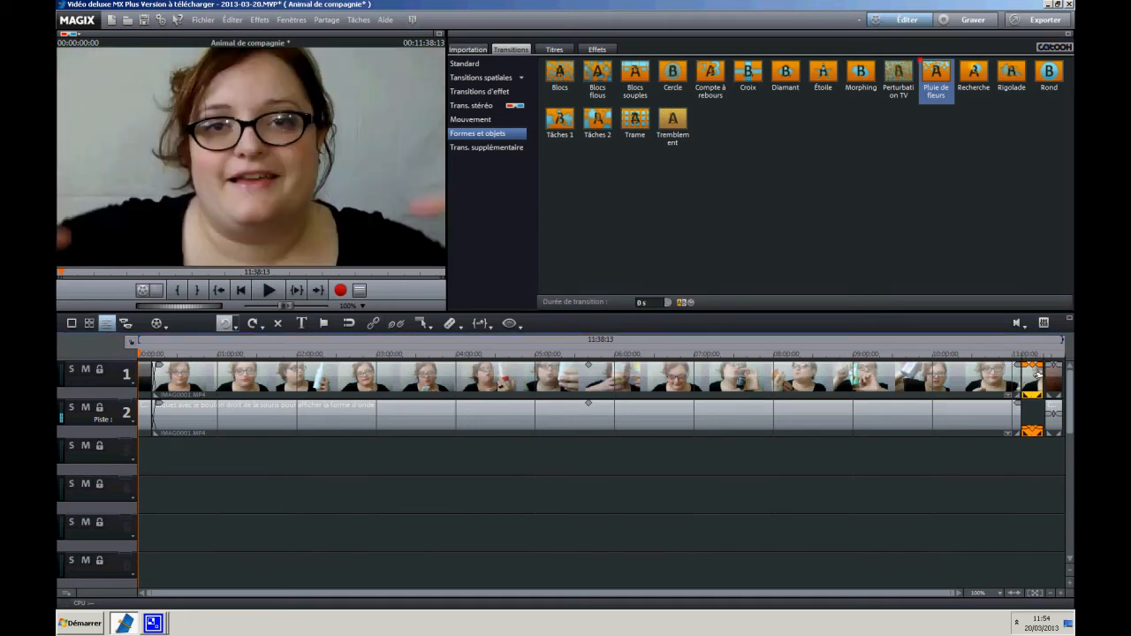
drag(1025, 409, 1023, 383)
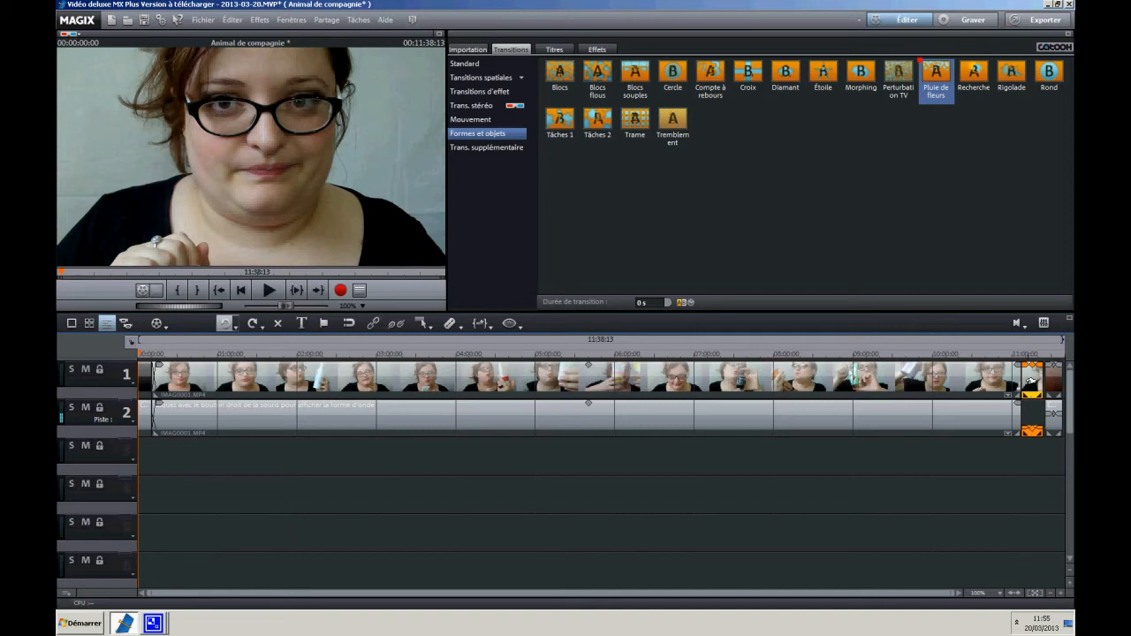
Browse the picture-in-picture and collage design elements among the effects, and preview the collage [*] 2 Obj. 02
click(598, 50)
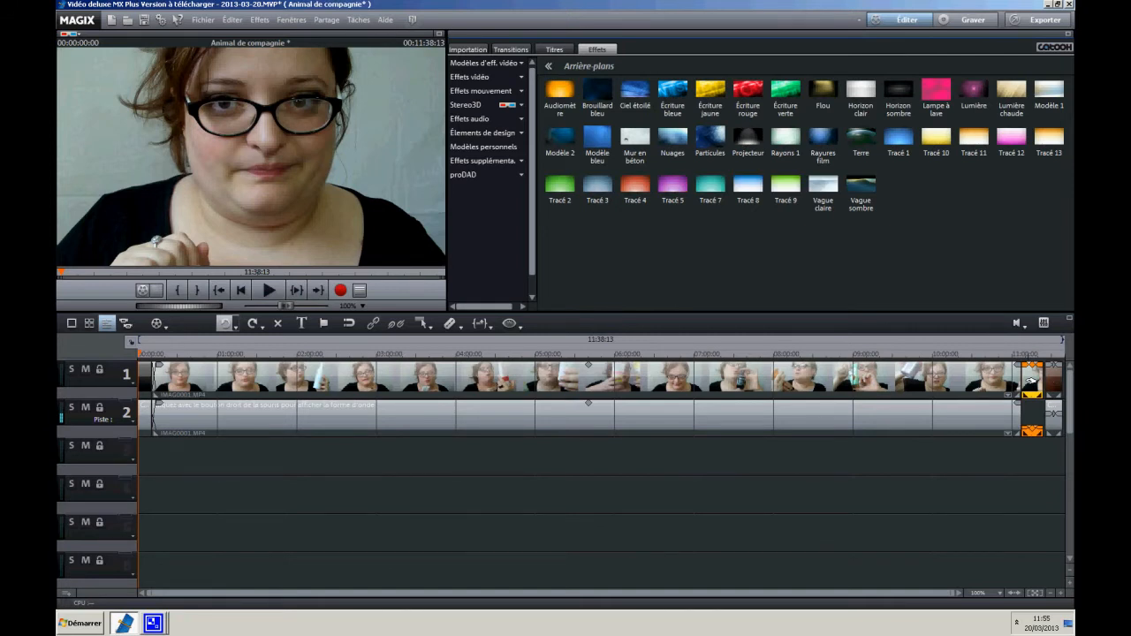
click(495, 136)
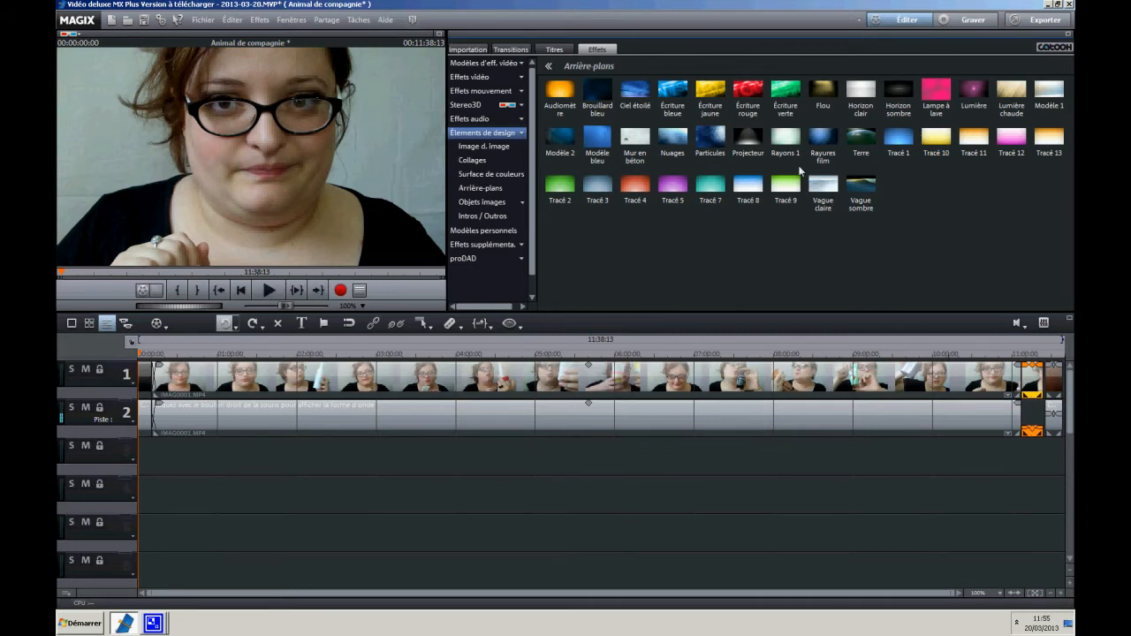
click(493, 146)
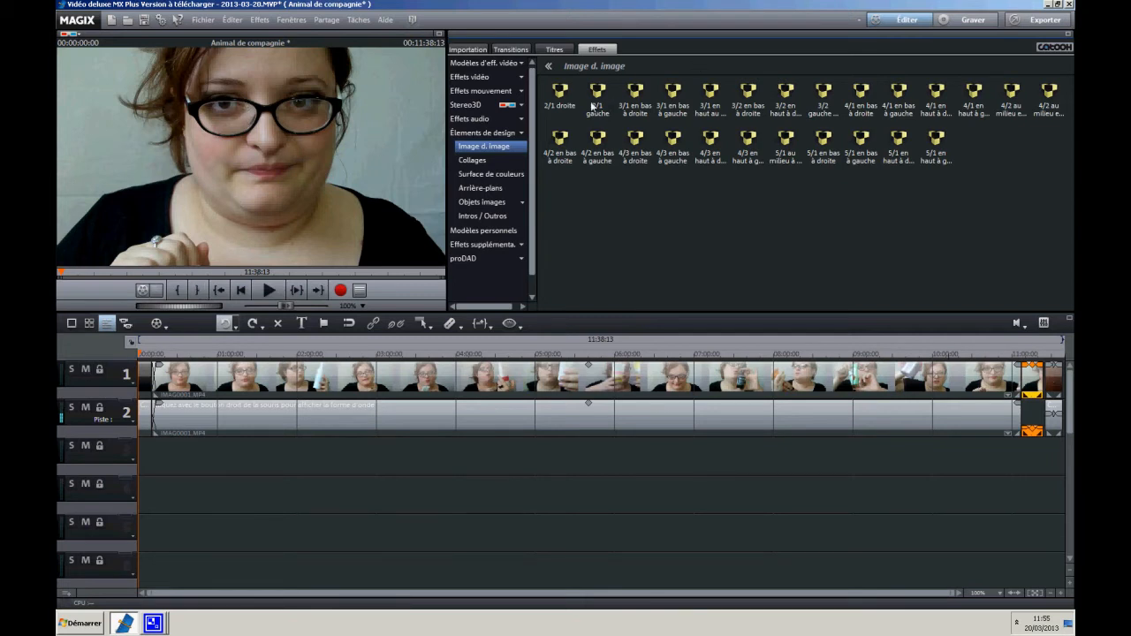
click(483, 160)
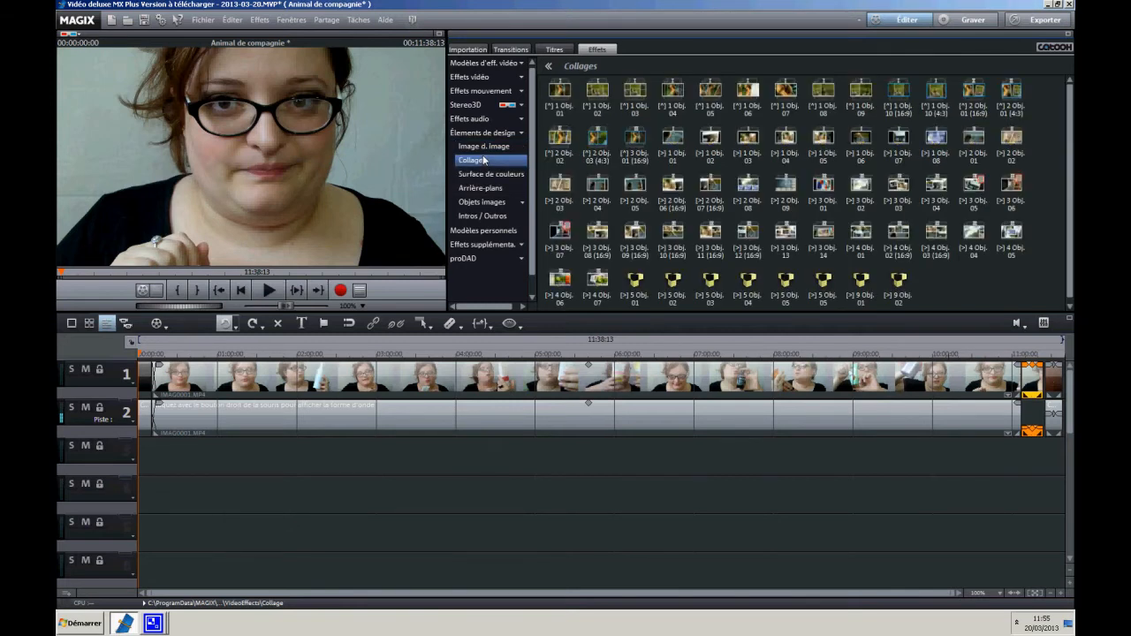
click(561, 150)
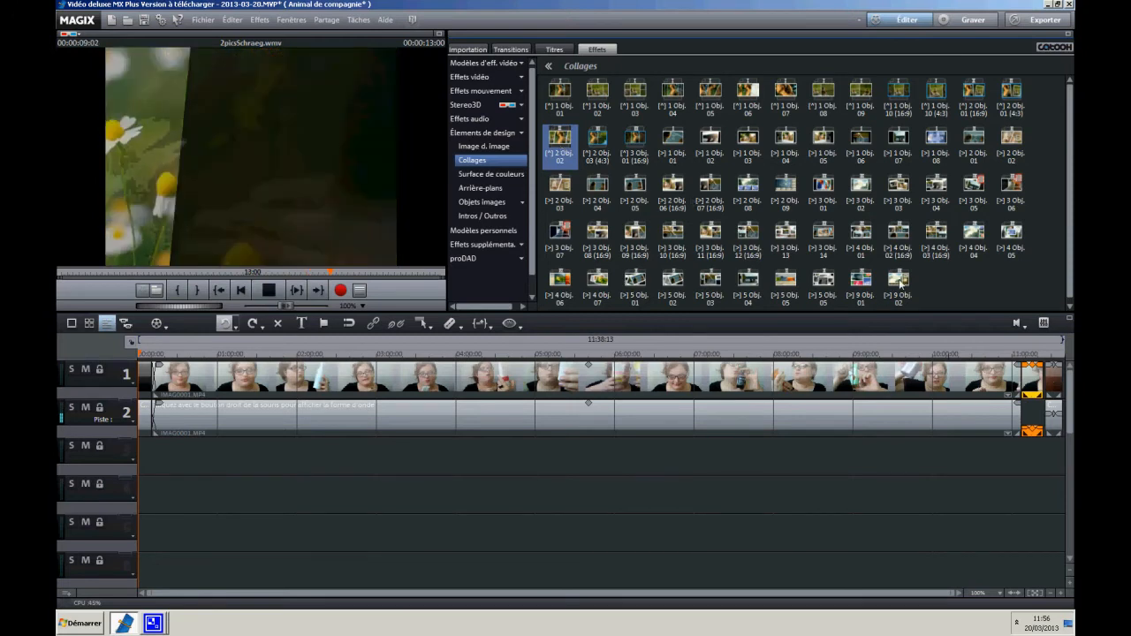
Look at the Intros / Outros design elements and the subcategories of the audio effects
click(481, 219)
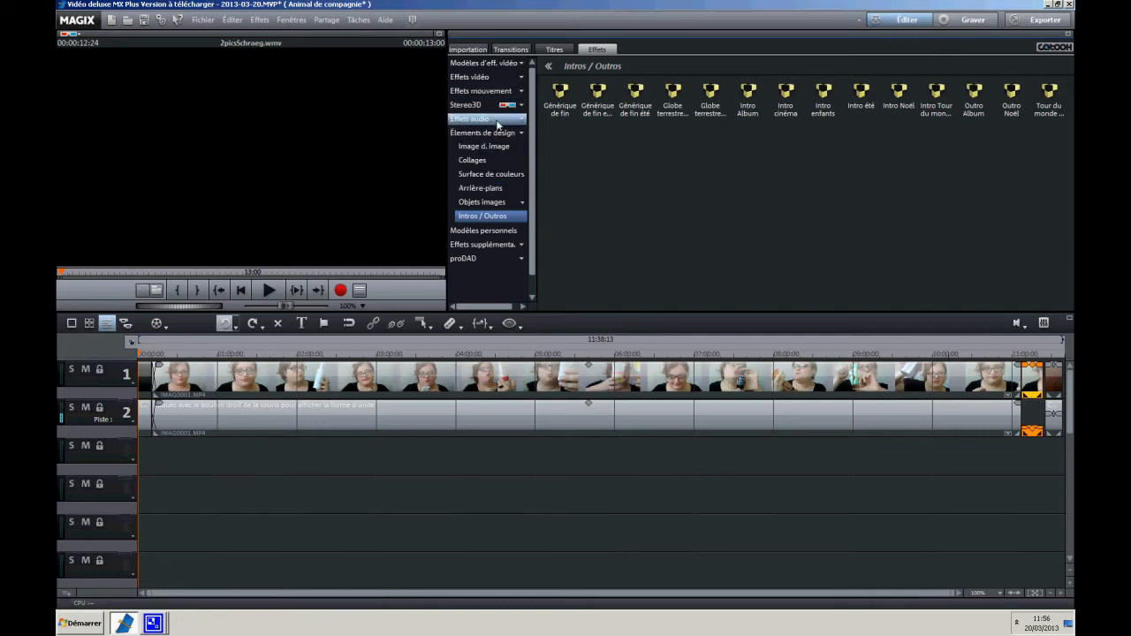
click(473, 119)
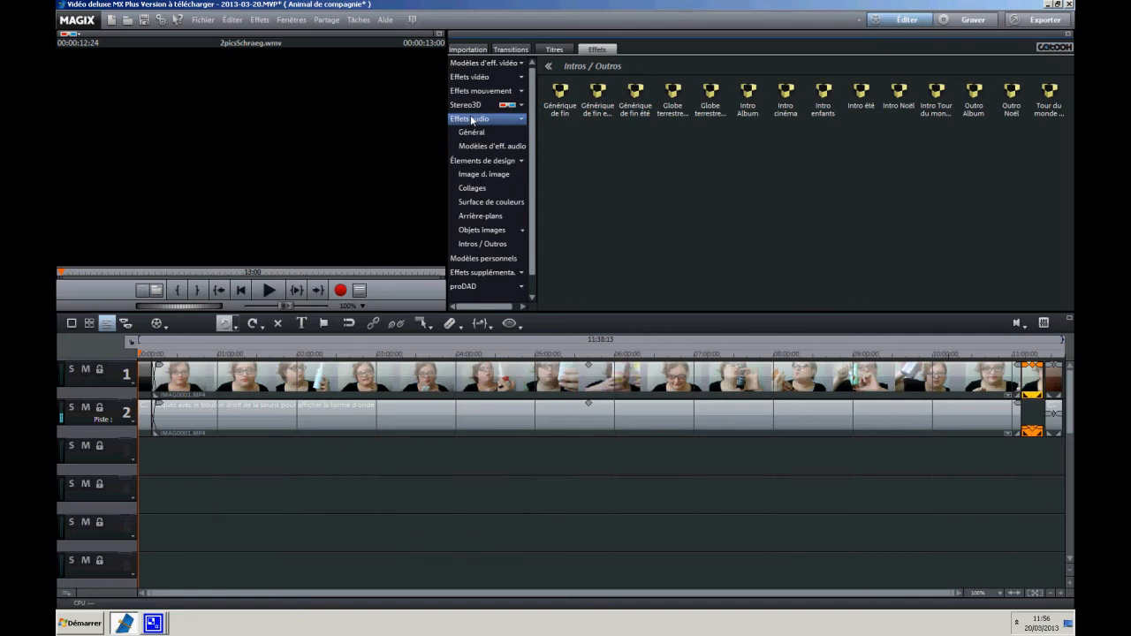
click(473, 119)
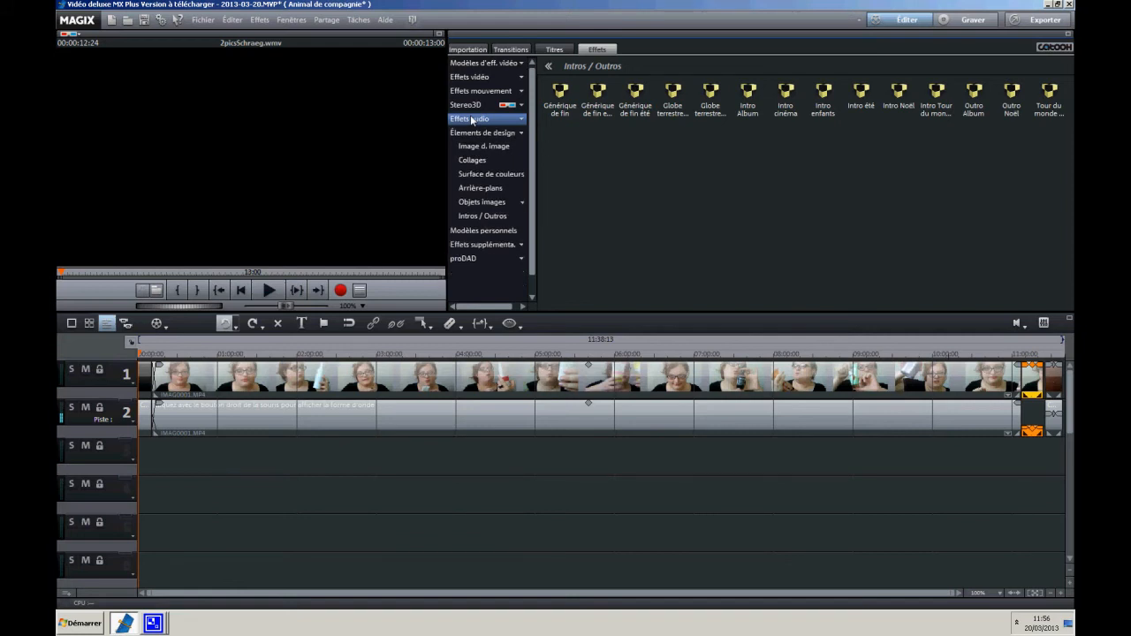
Browse the title templates in the Standard, Déplacer and Bande de texte categories
click(541, 50)
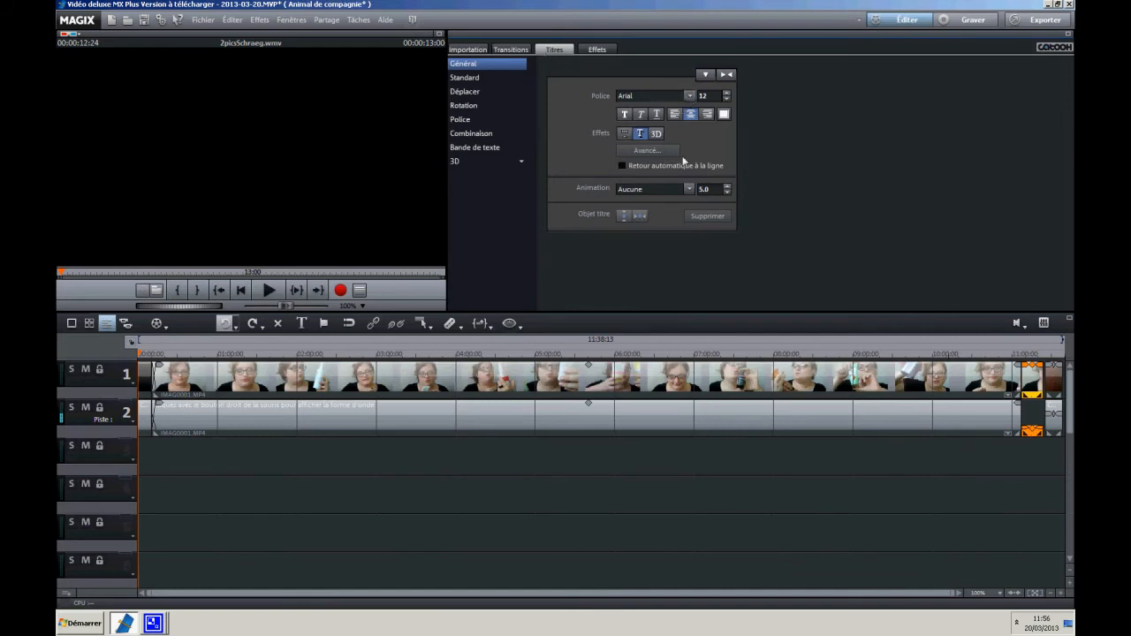
click(468, 79)
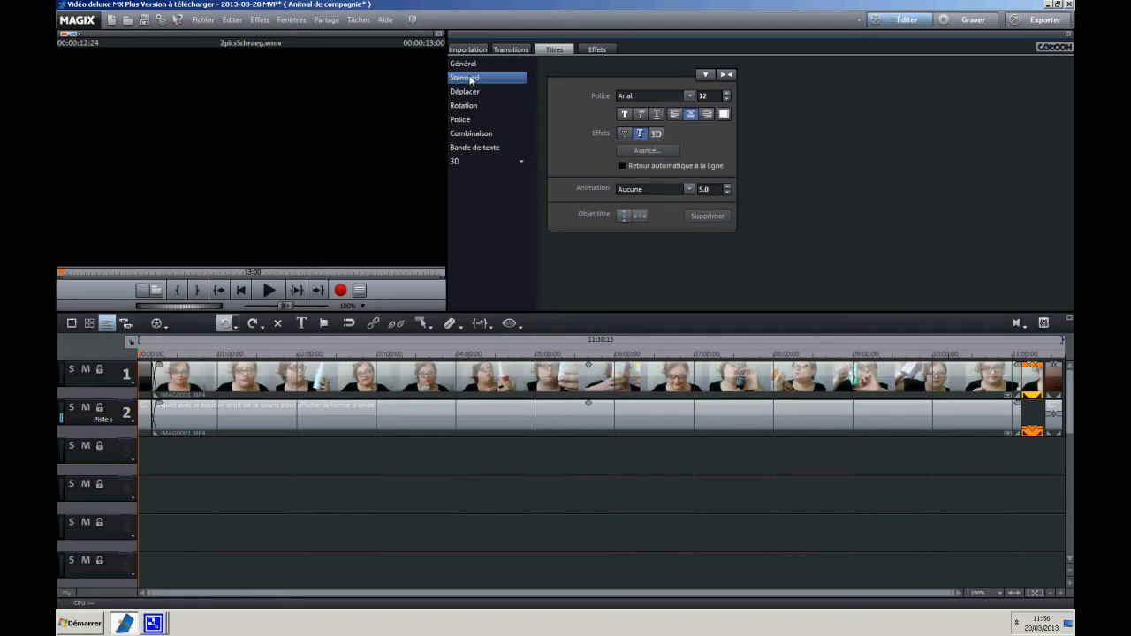
click(463, 91)
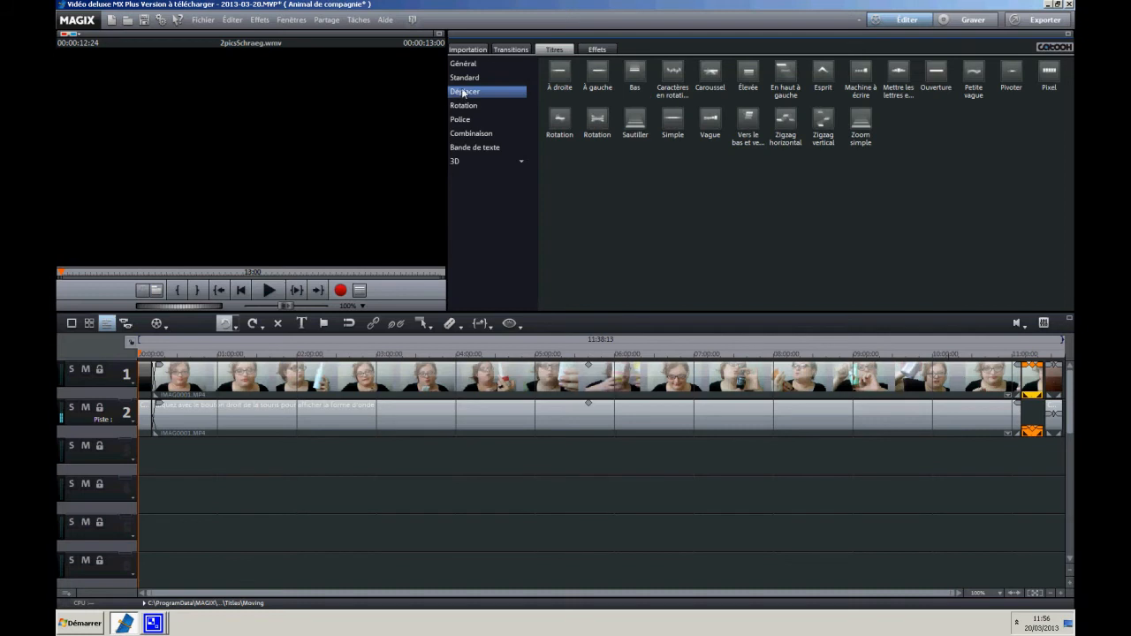
click(473, 148)
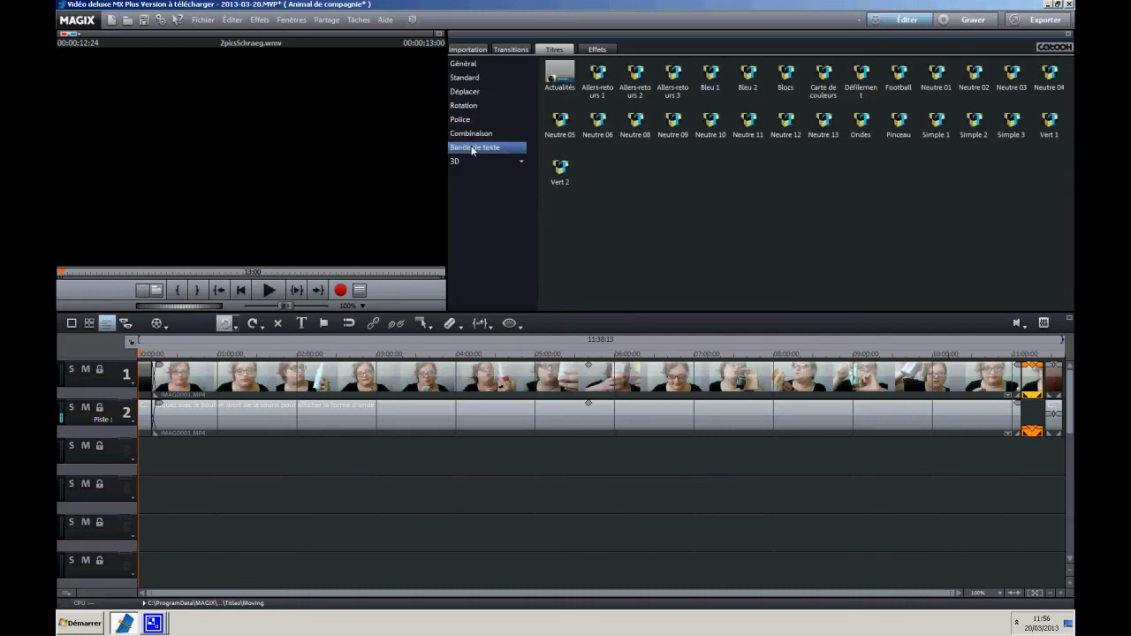
Preview the Pinceau text band and place the Simple 1 text band on track 3 below the short recorded clip
click(899, 124)
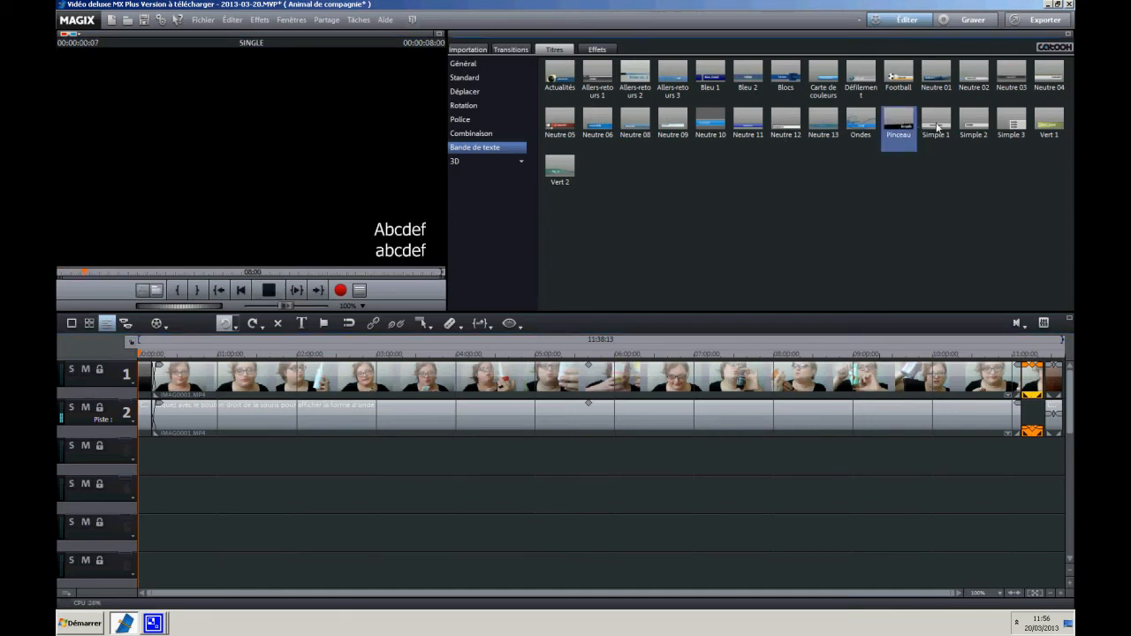
click(938, 128)
drag(1032, 395, 1027, 457)
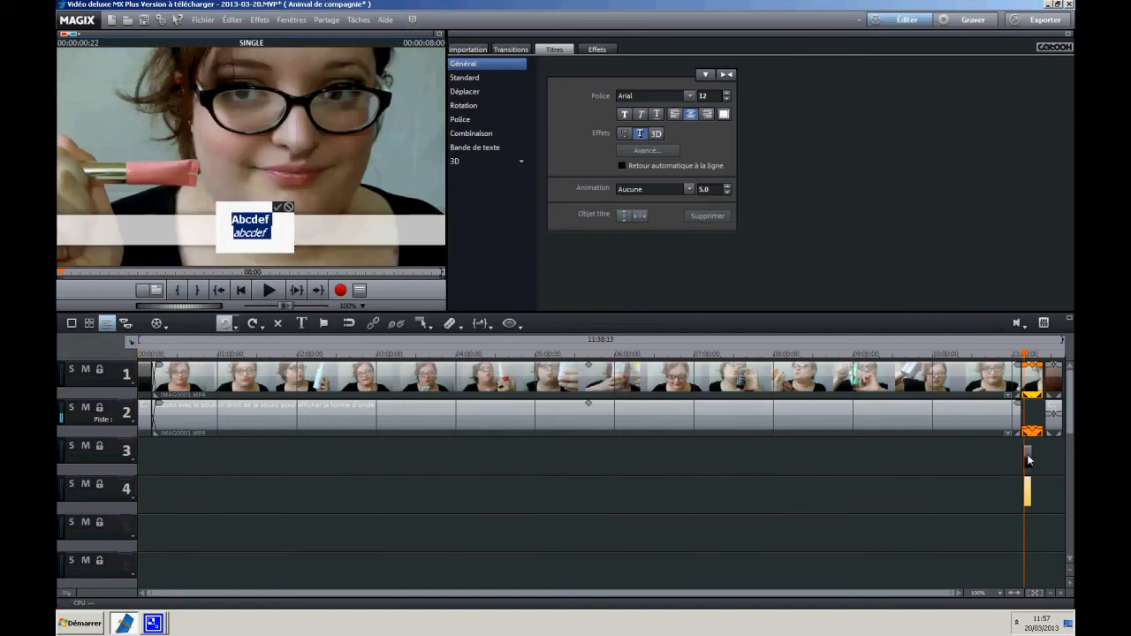
Replace the title's sample text with "Le gloss que je portes et que j'ai porter dans ma dernière video que vous aviez aimé ;)"
text(Le )
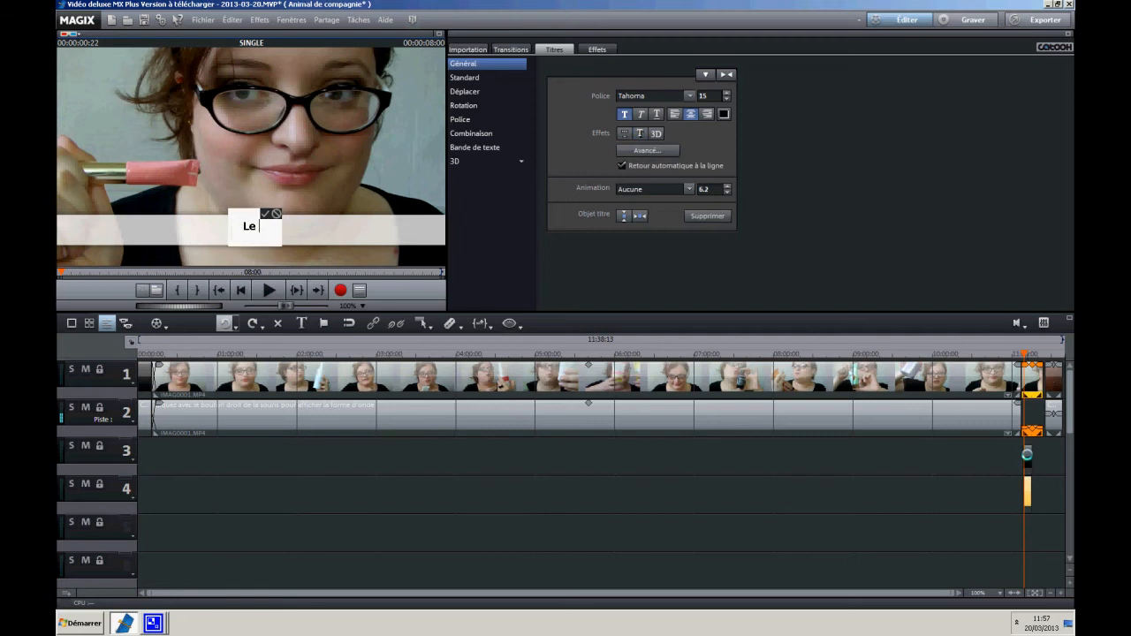
text(gloss que )
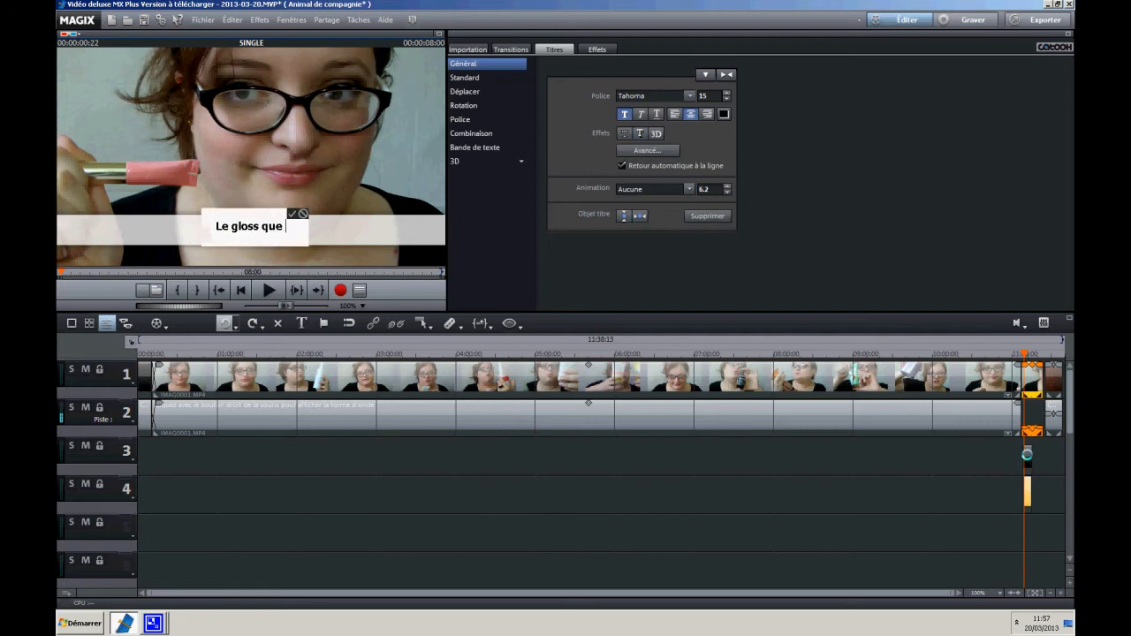
text(je po)
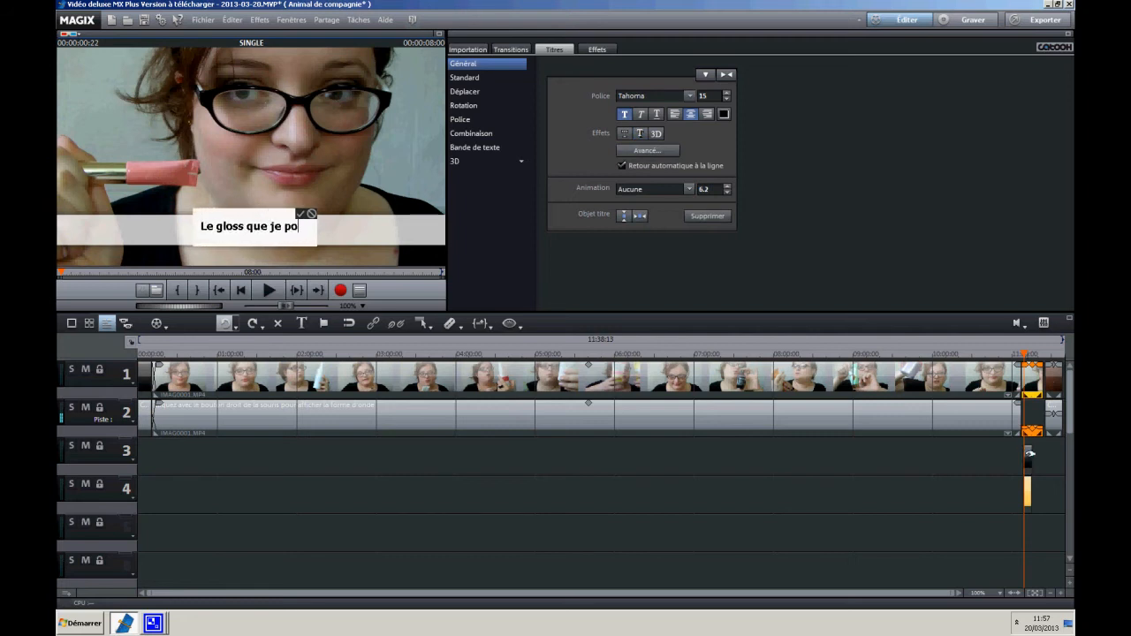
text(rtes et que j'a)
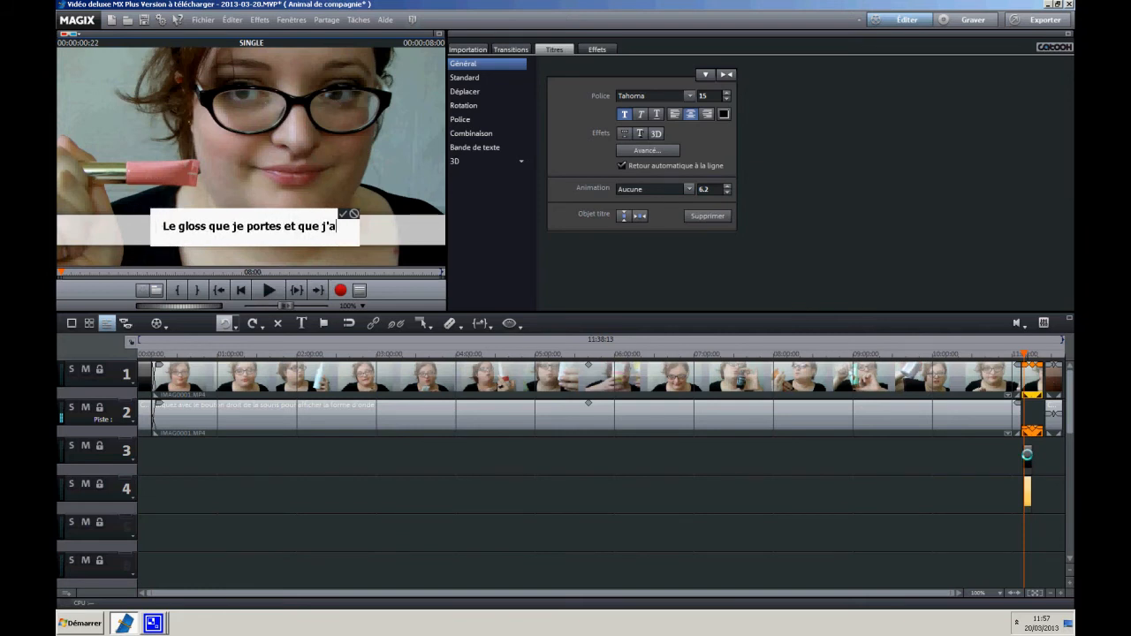
text(i porter da)
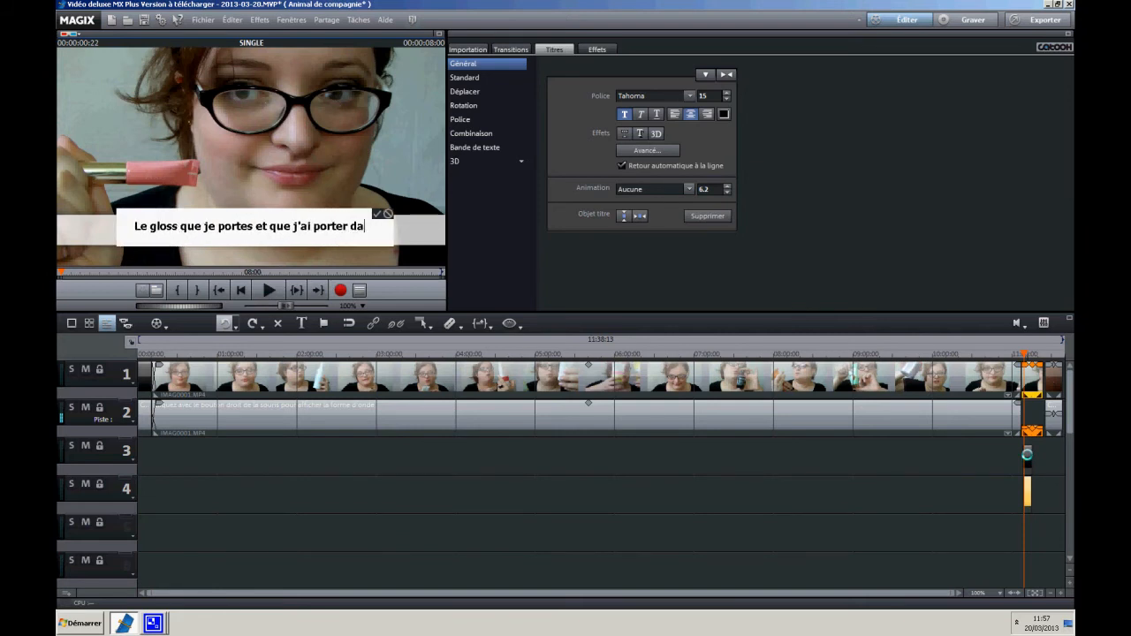
text(ns ma der)
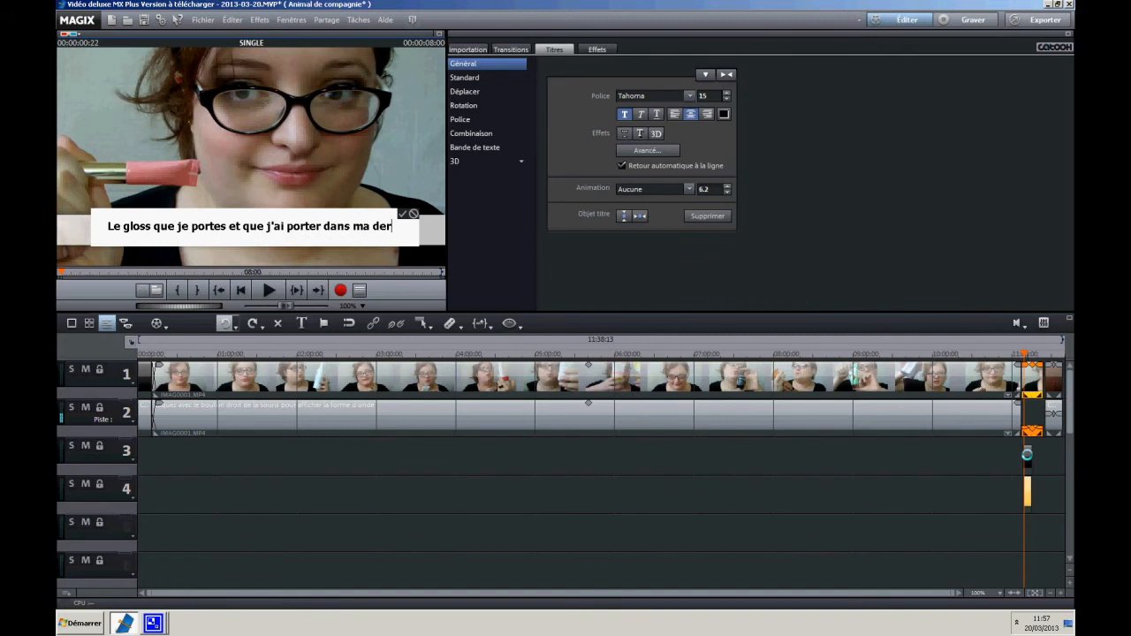
text(nière vide)
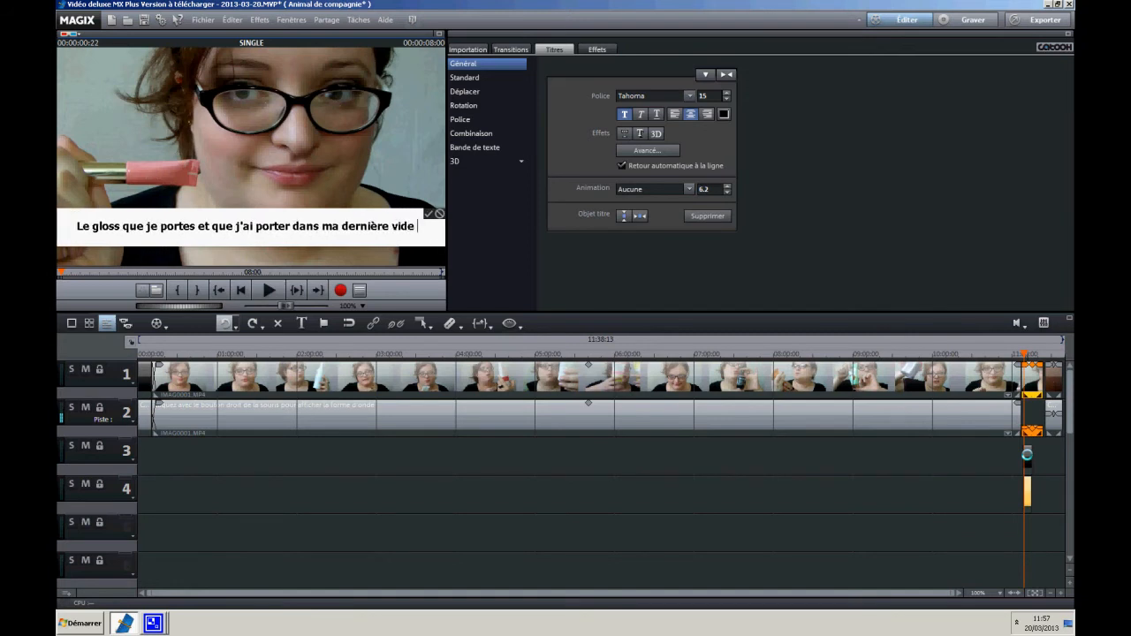
text(o que vous avie)
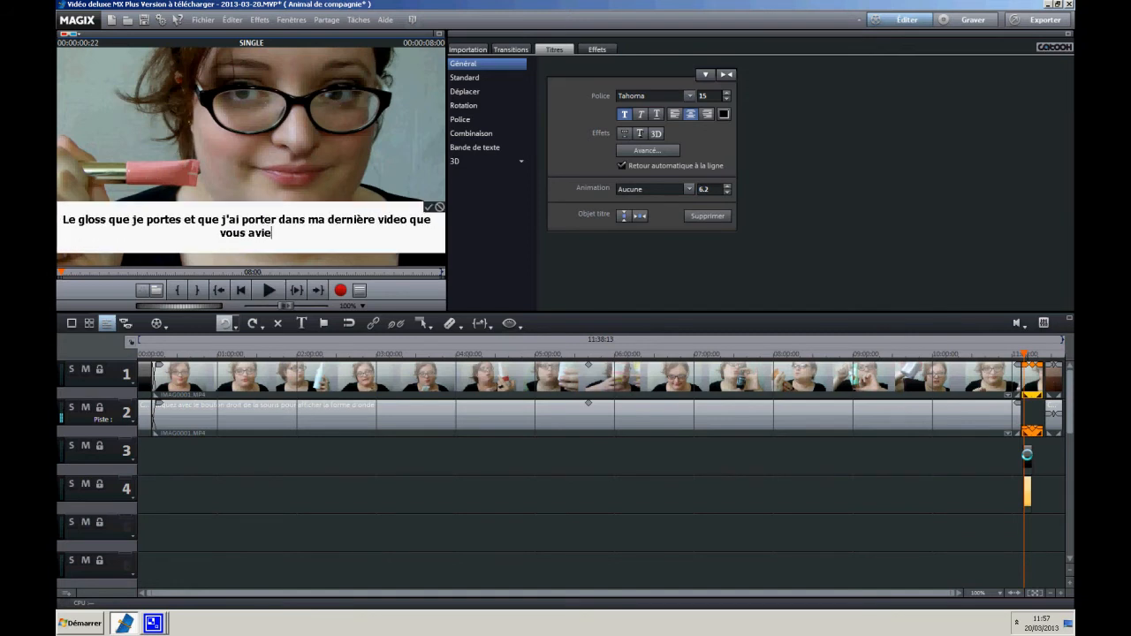
text(z aimez)
key(BackSpace)
text(r)
key(BackSpace)
key(BackSpace)
key(BackSpace)
text(ée)
key(BackSpace)
text(;)
key(BackSpace)
text(;))
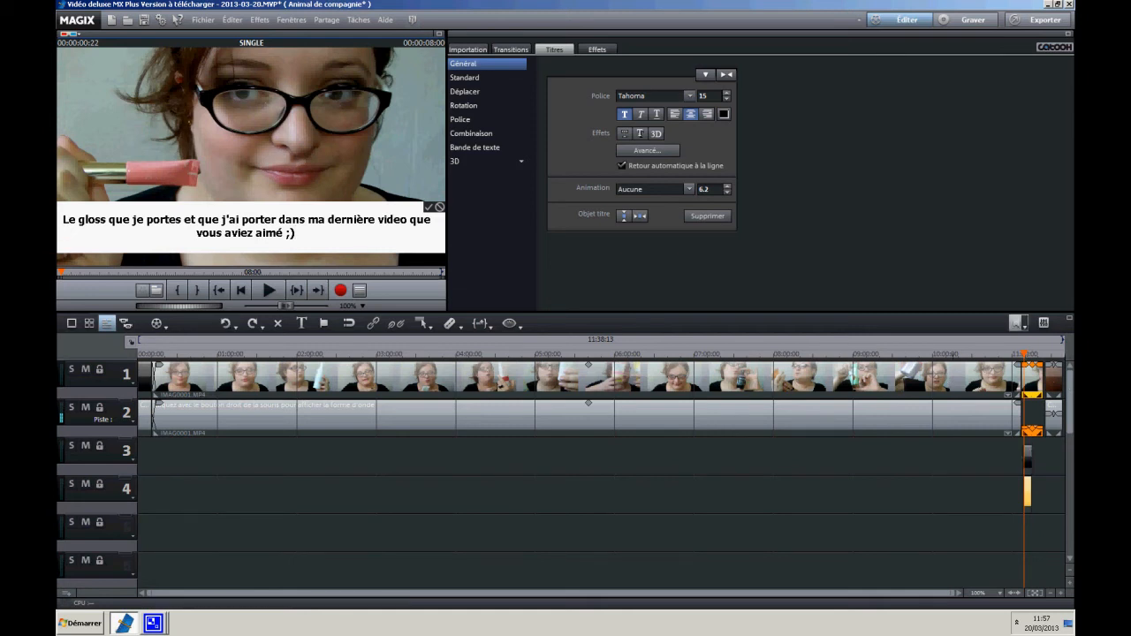
Remove the bold style from the whole title text and turn on its shadow and border effects
click(690, 95)
click(690, 95)
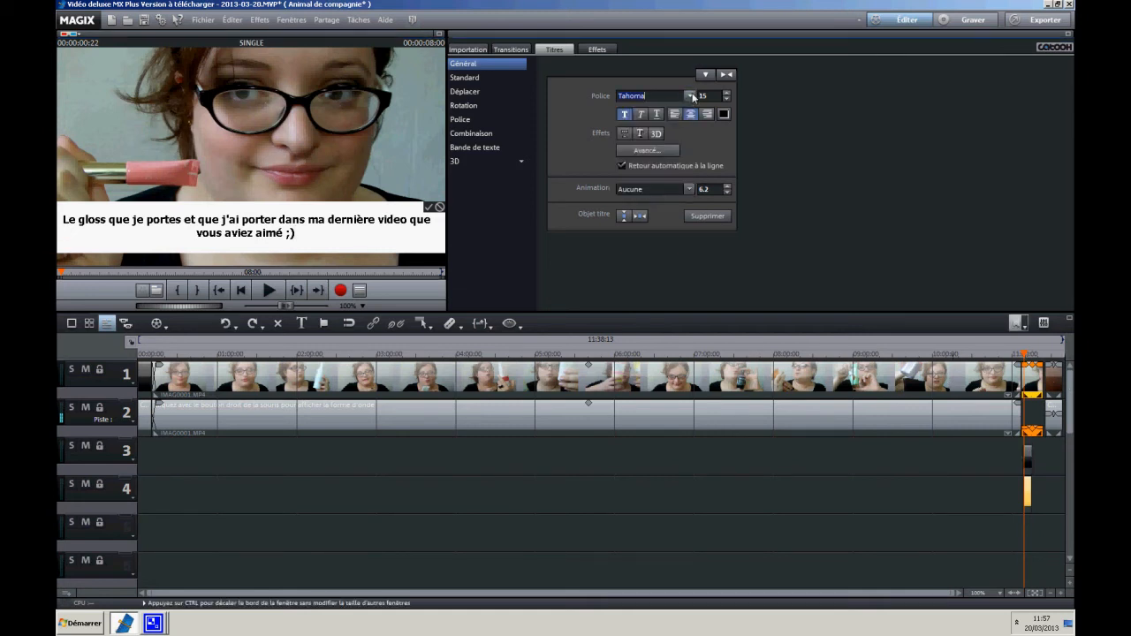
click(624, 133)
drag(58, 213, 57, 231)
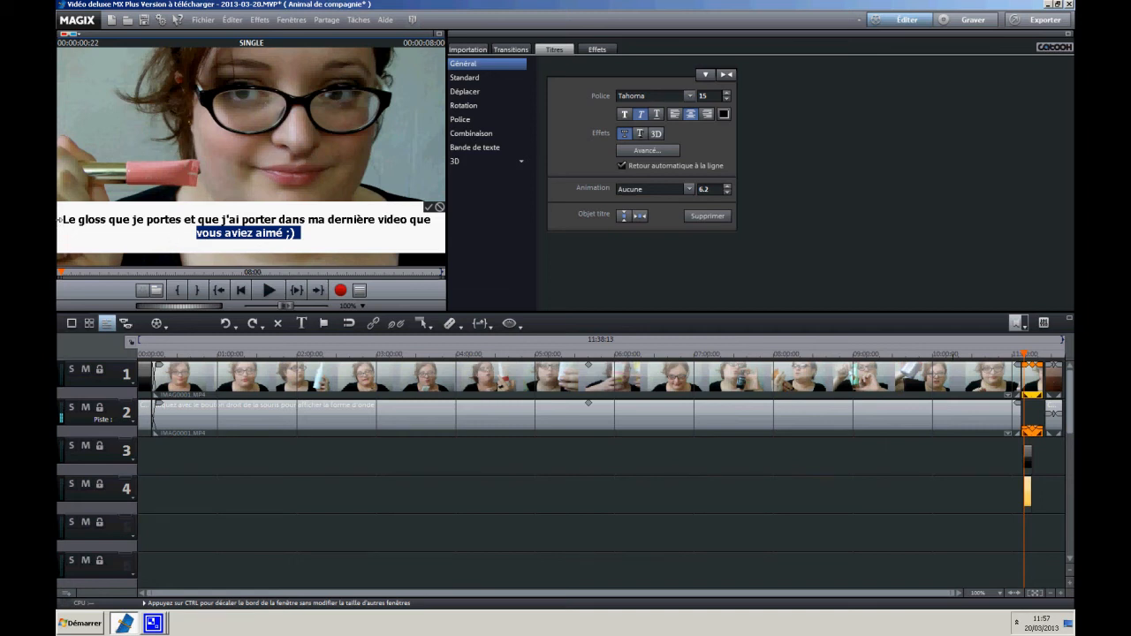
drag(57, 223, 60, 236)
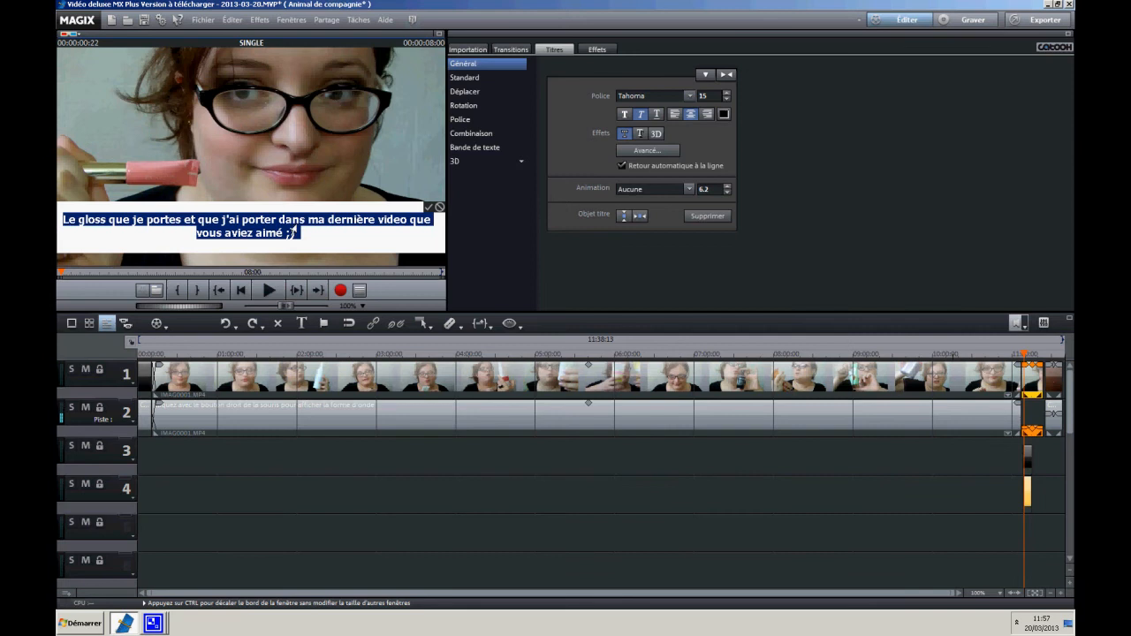
click(640, 132)
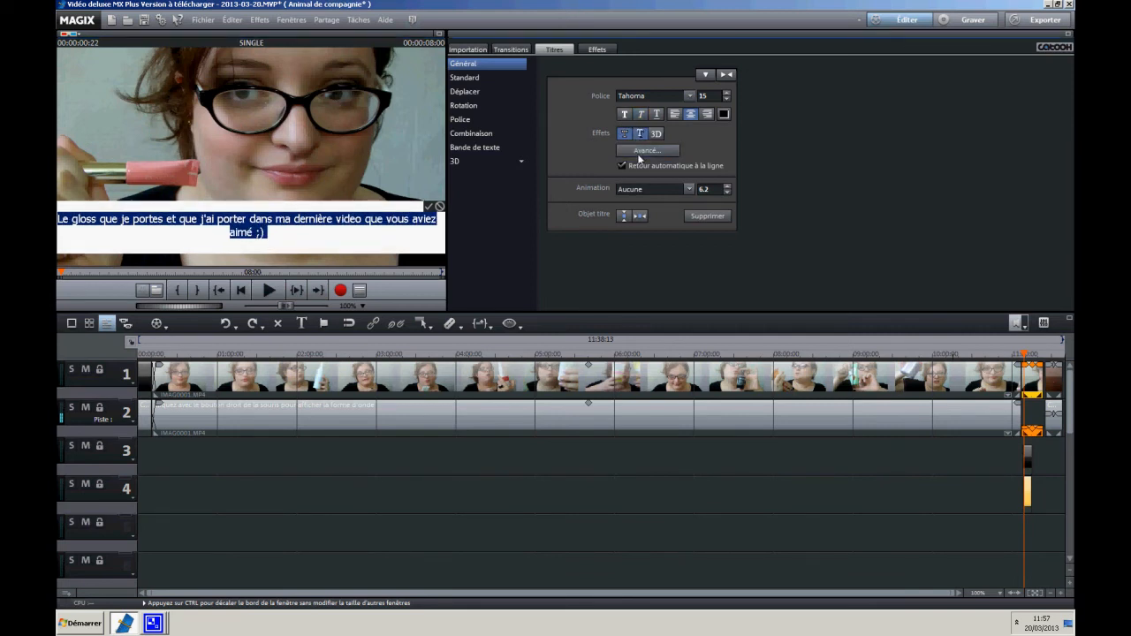
Check the border colour in the title's advanced text effect settings
click(638, 154)
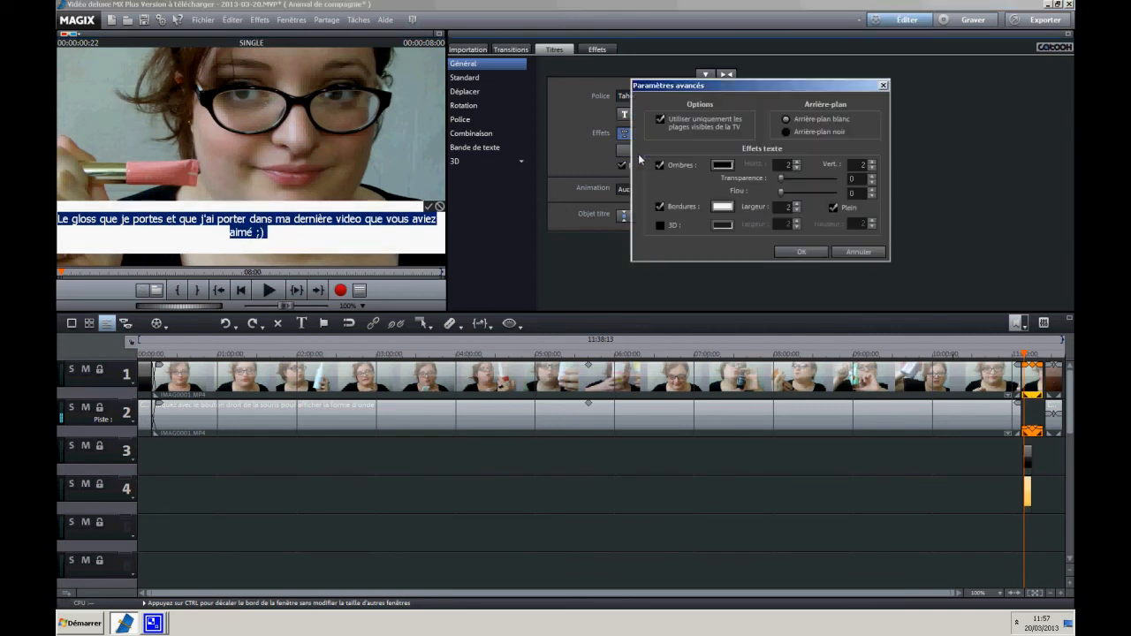
click(722, 207)
click(648, 256)
click(789, 251)
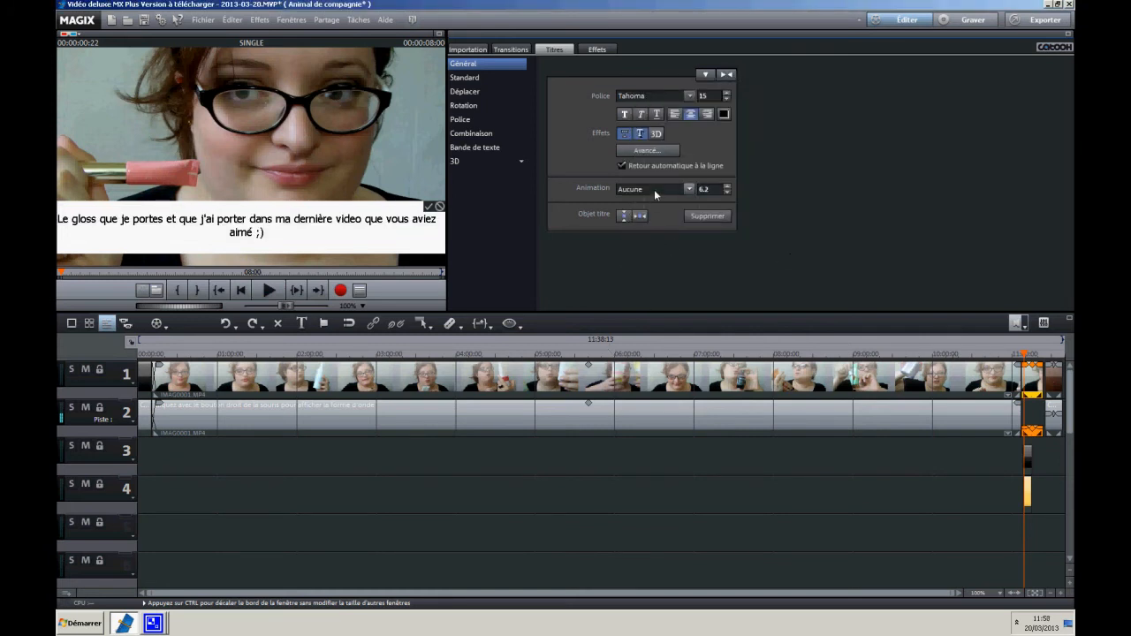
Try to change the title's font to Alex Brush
click(650, 94)
text(A)
key(Down)
key(Down)
click(154, 221)
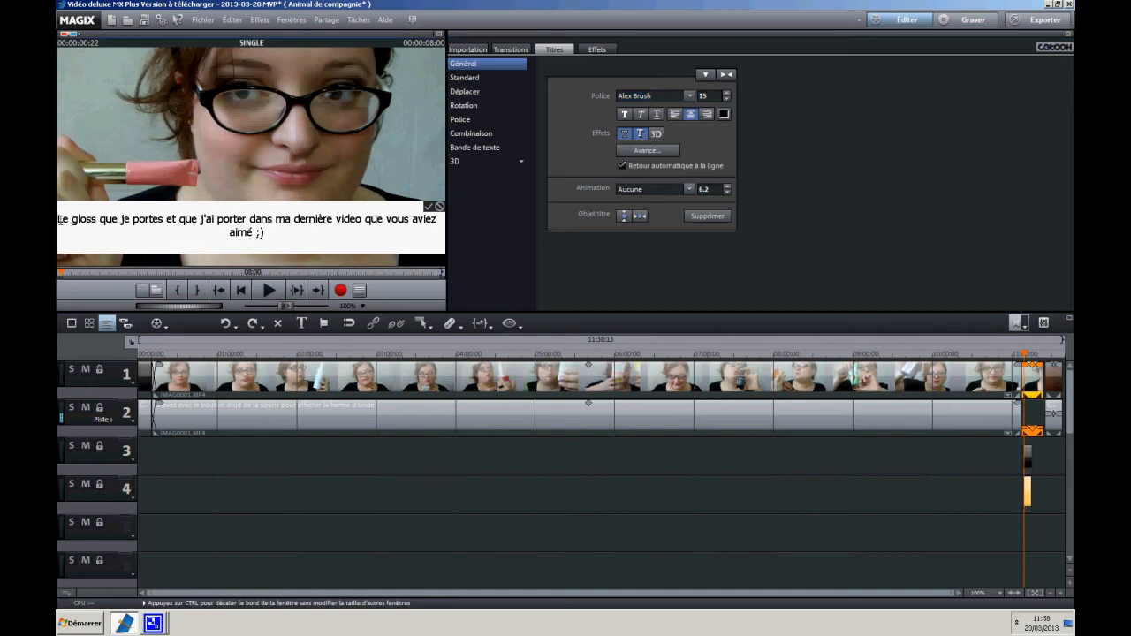
Select the whole title text, set its font to Alex Brush and confirm the title
drag(58, 220, 347, 245)
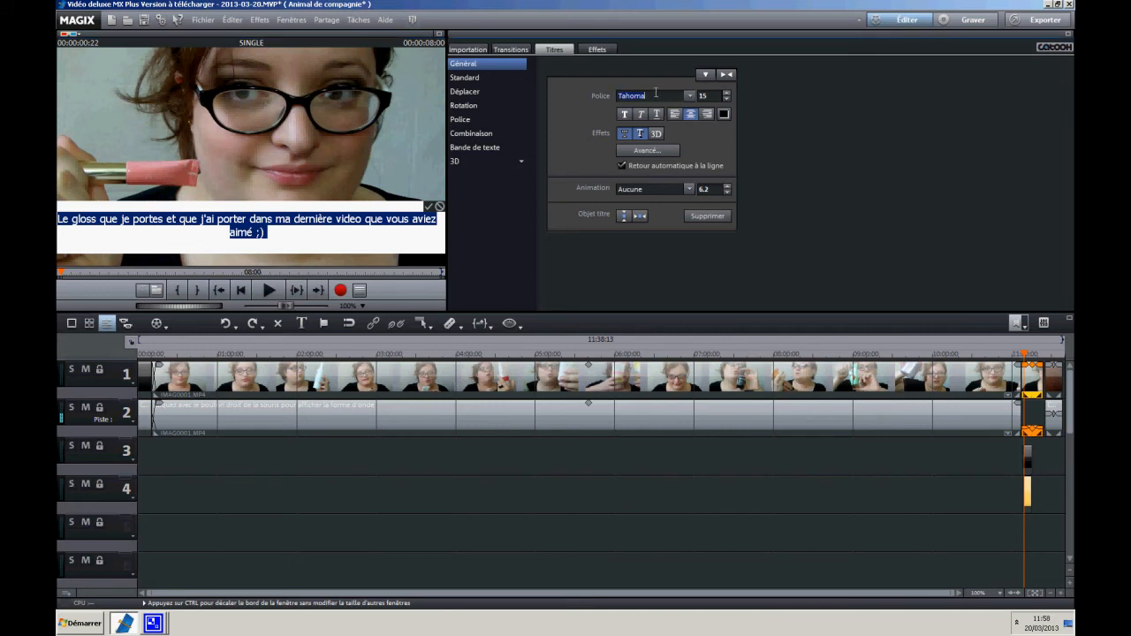
text(Alex)
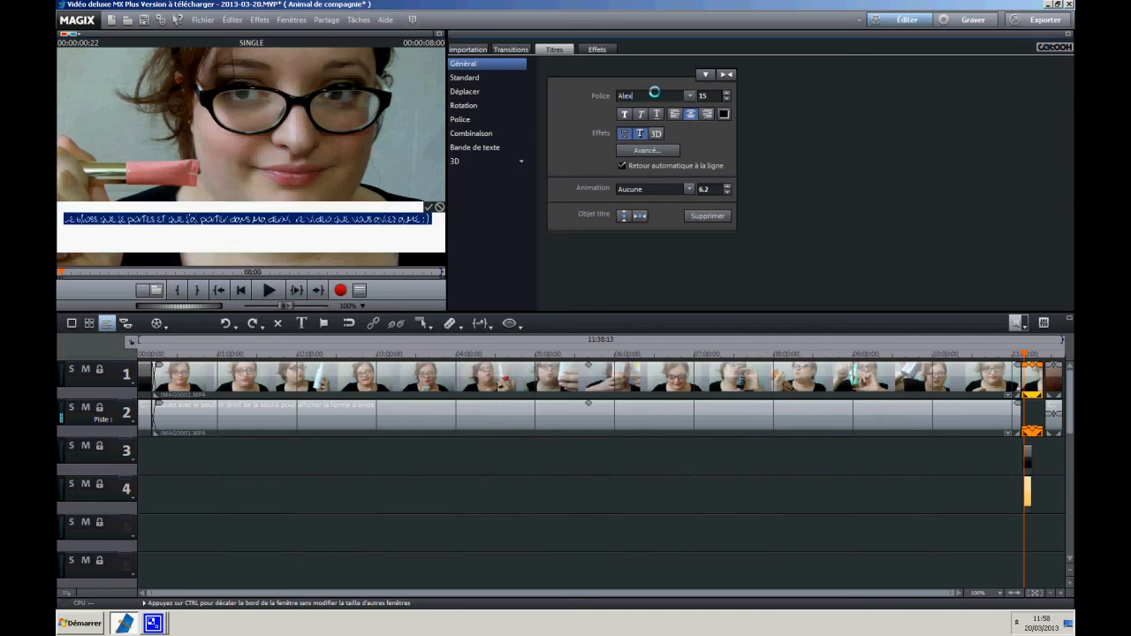
text( B)
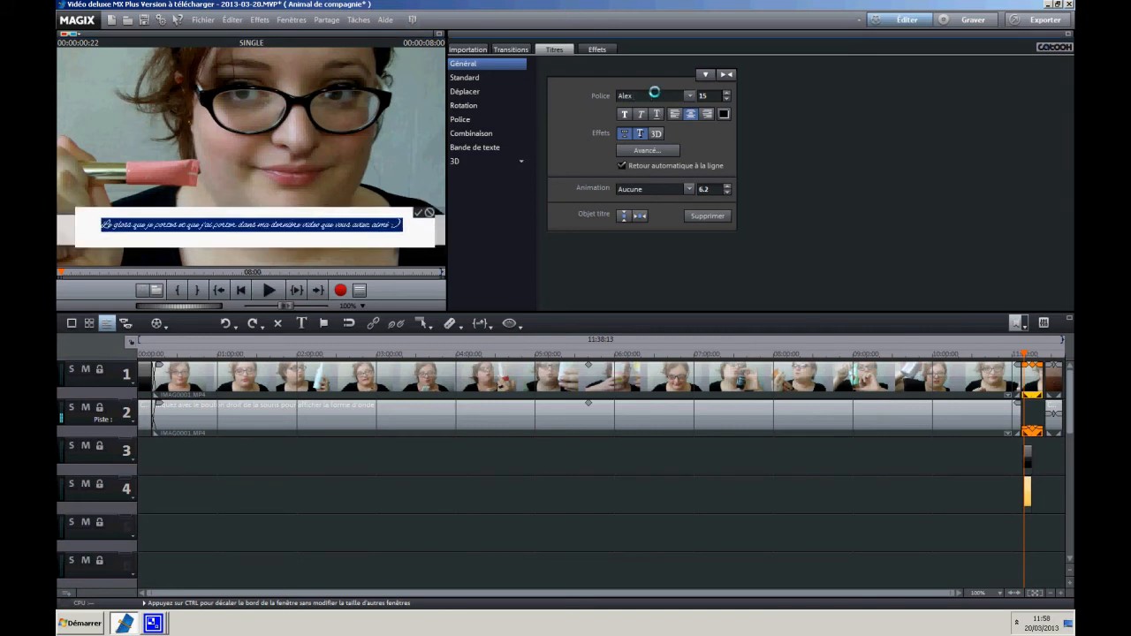
text(Brush)
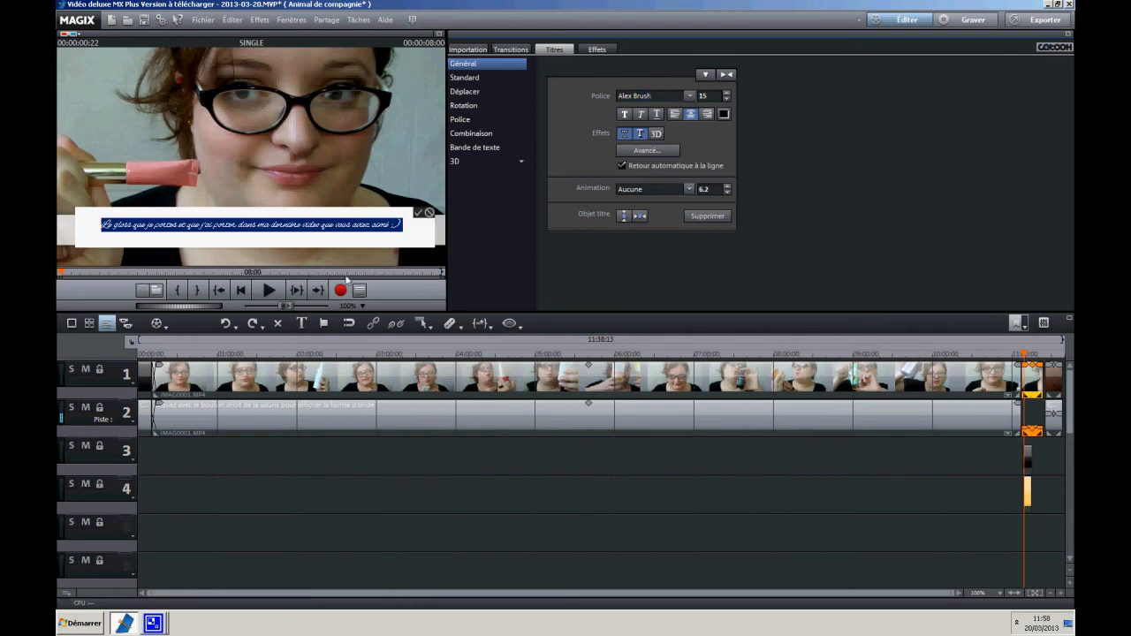
click(420, 214)
click(372, 232)
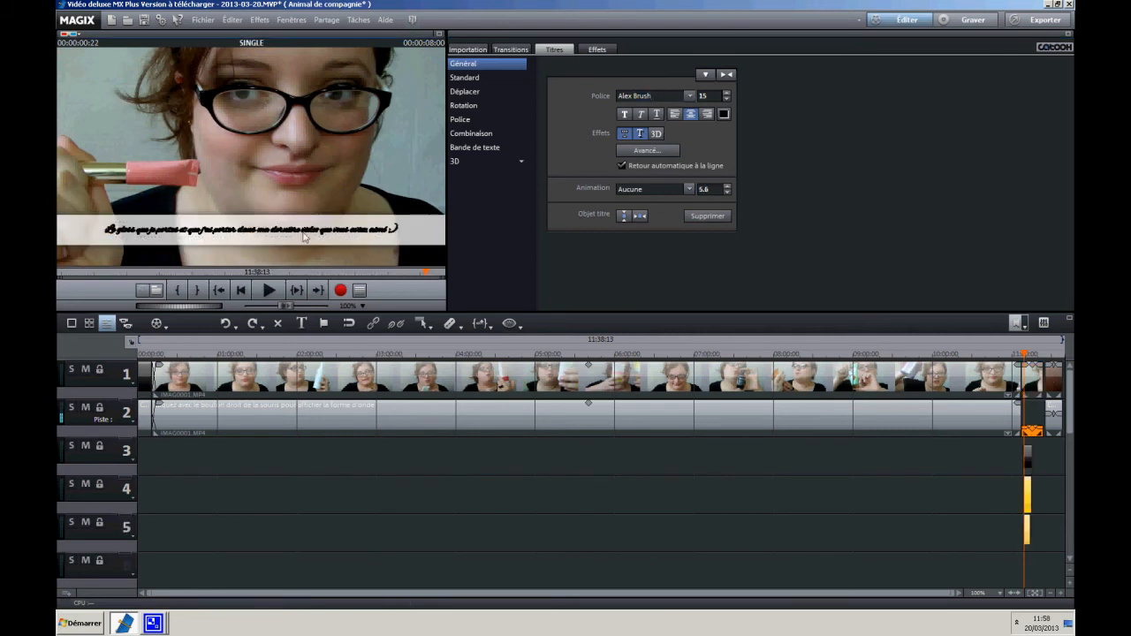
Reopen the title text on track 5, turn off its shadow effect and confirm the text
click(1028, 507)
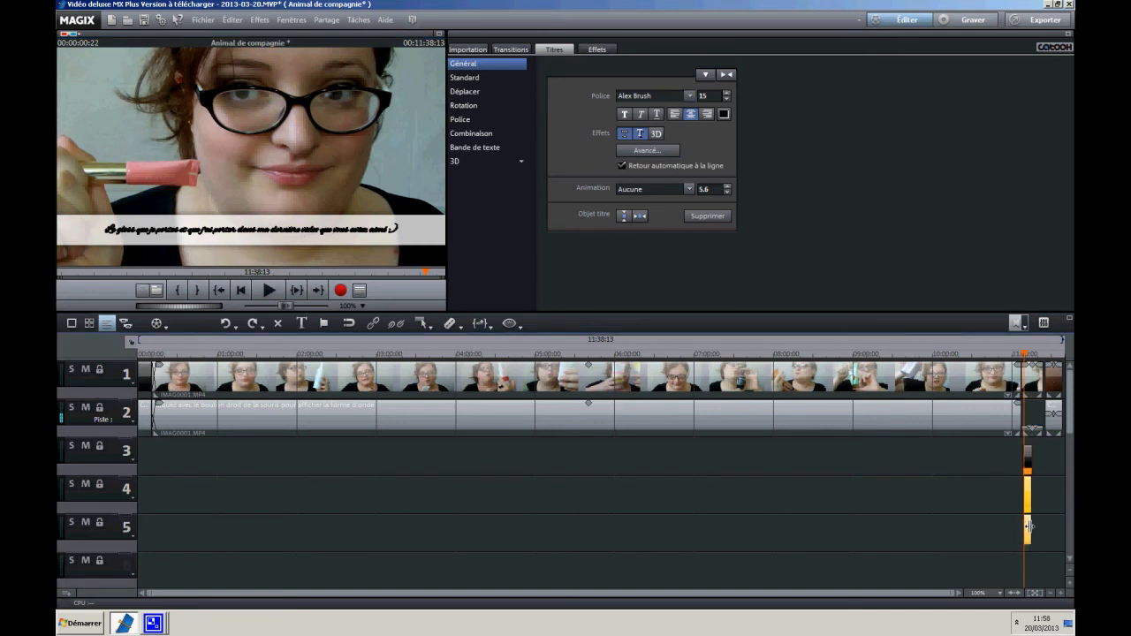
double_click(1028, 527)
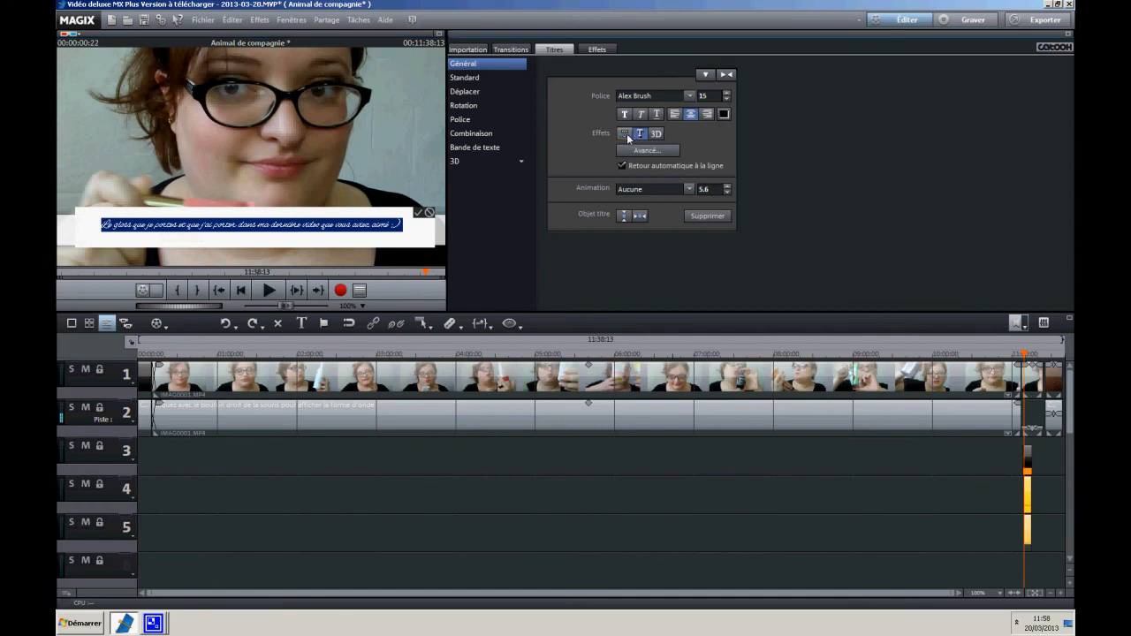
click(419, 213)
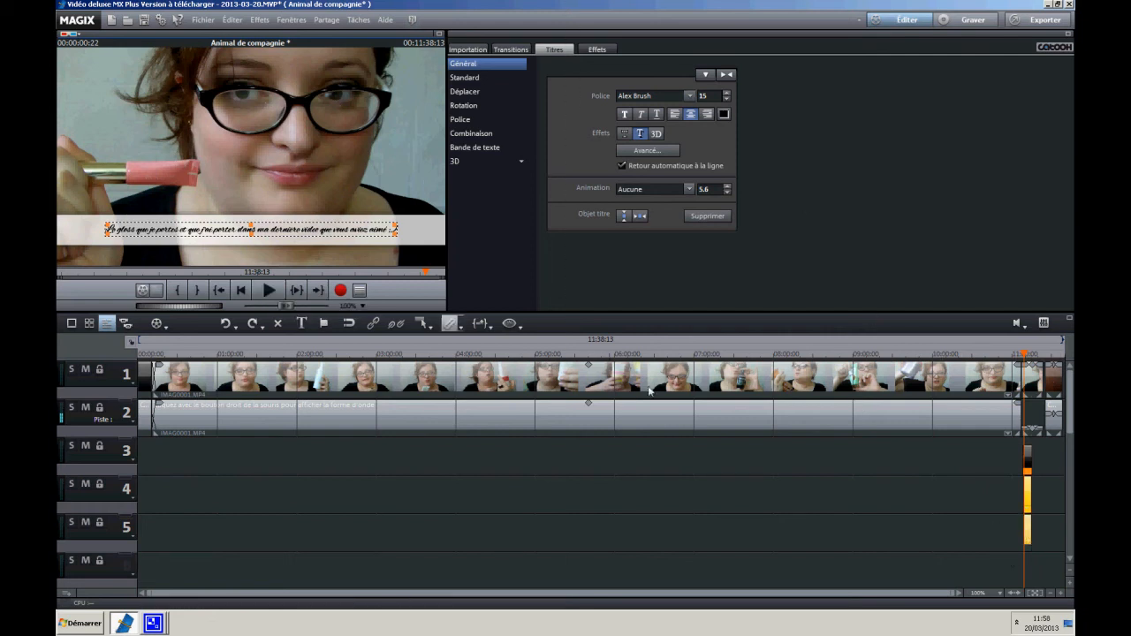
Set the font size of the title on the text band to 17
click(727, 93)
click(727, 92)
click(727, 93)
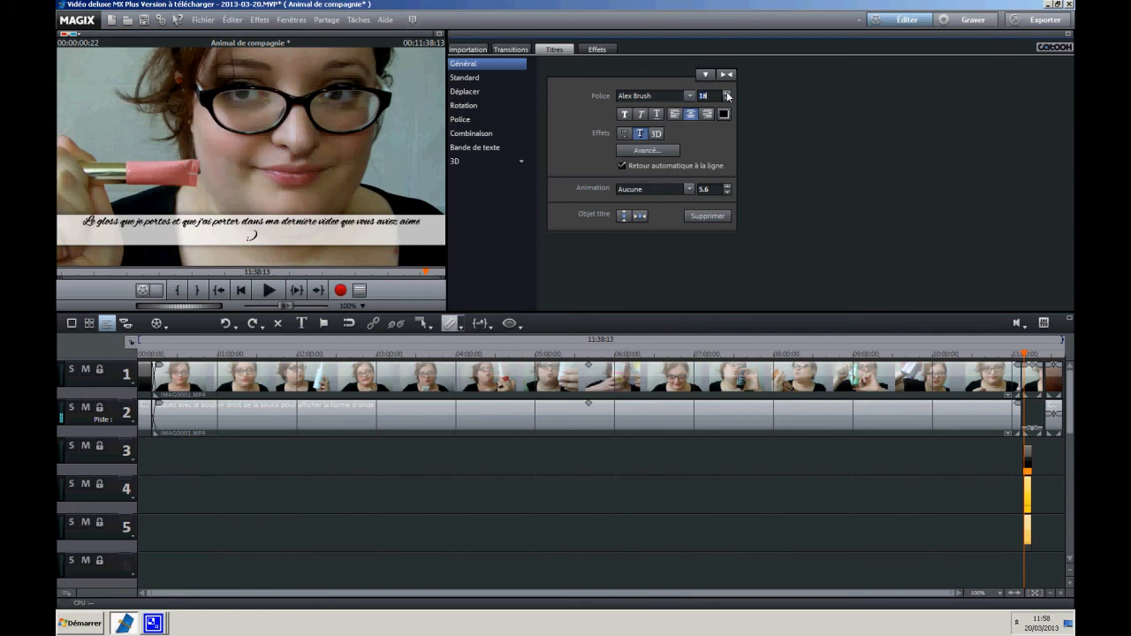
click(727, 99)
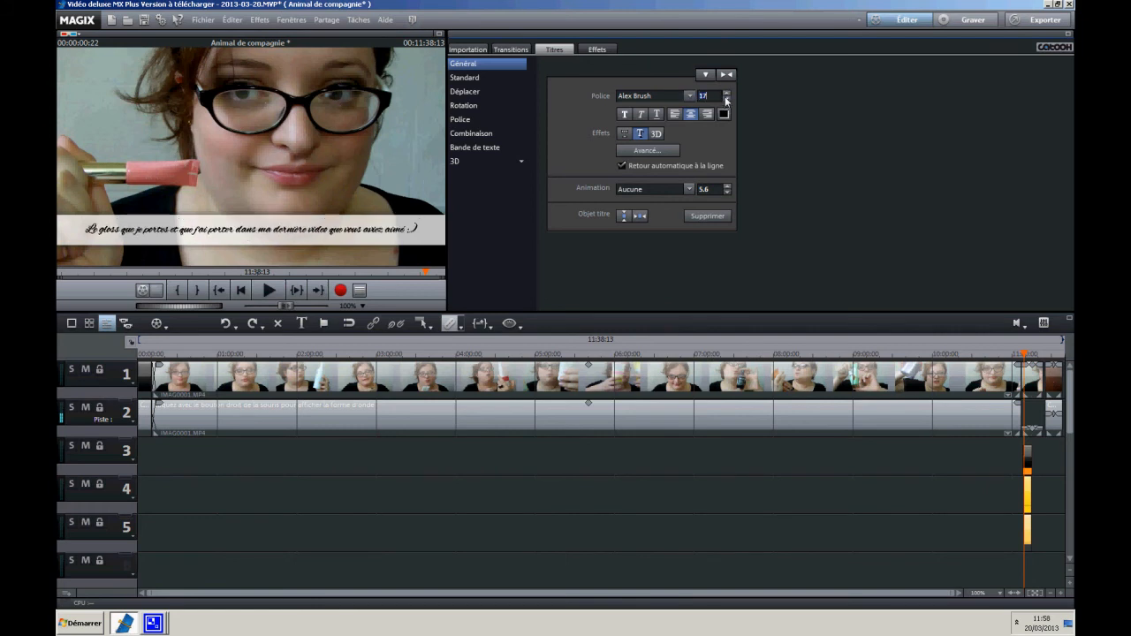
Play back the section of the short recorded clip that carries the title
click(273, 291)
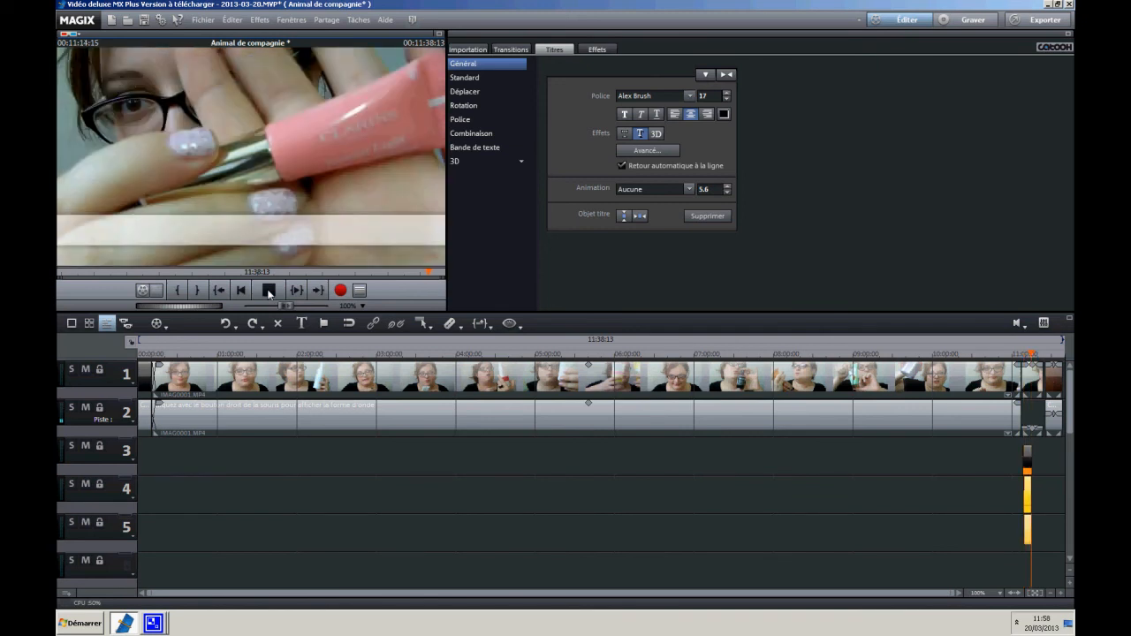
click(270, 292)
click(269, 292)
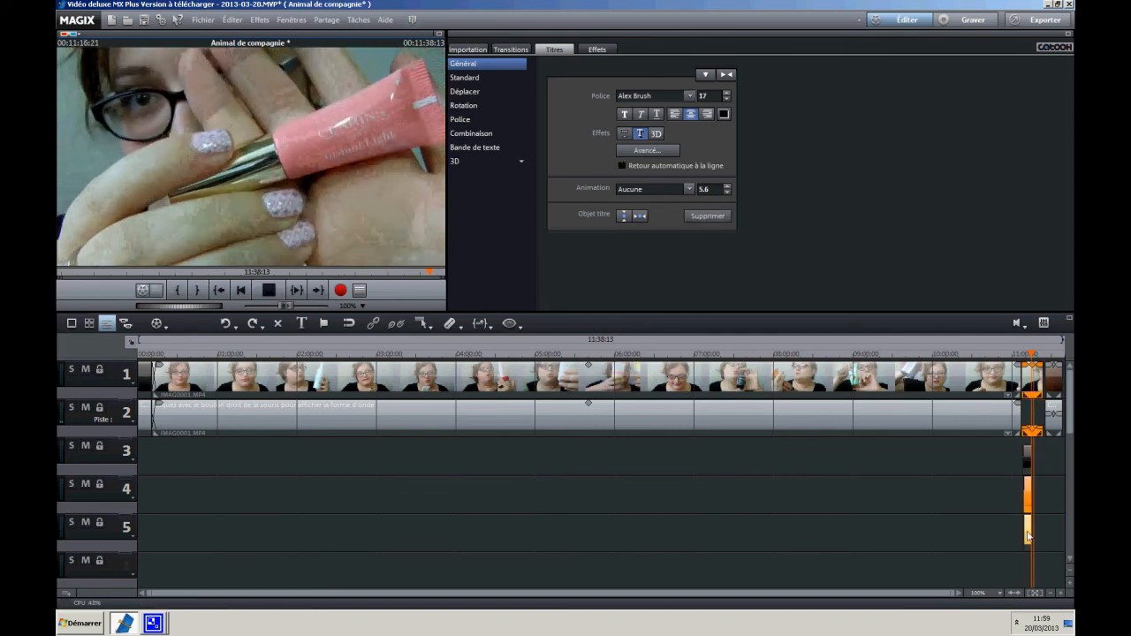
click(270, 291)
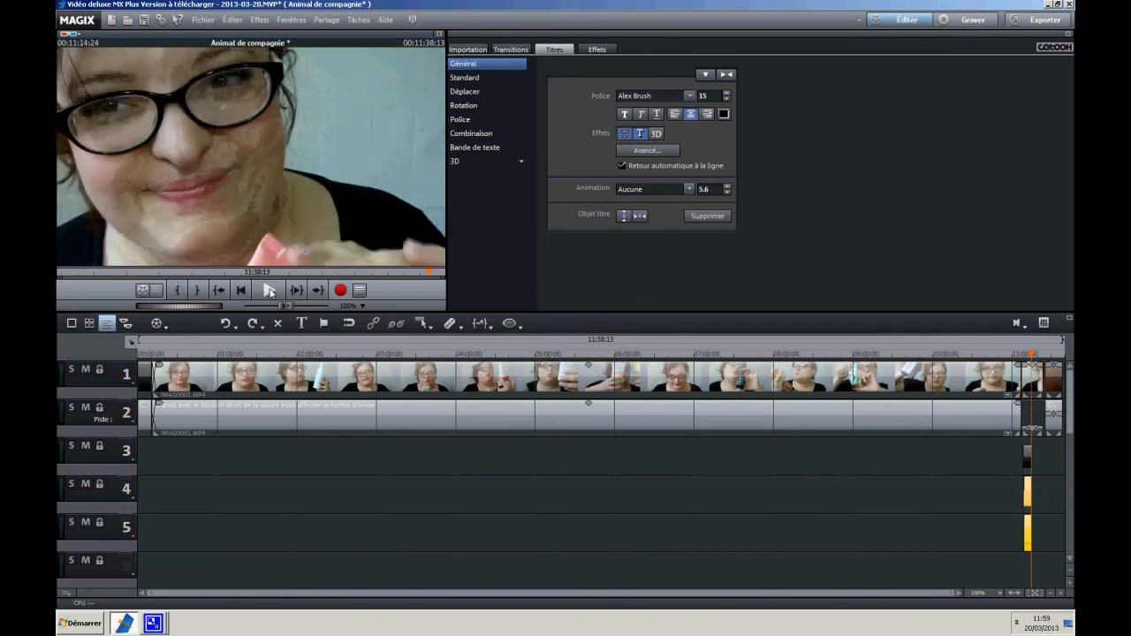
Locate the small stray title above the text band in the preview and delete it from track 5
click(1025, 455)
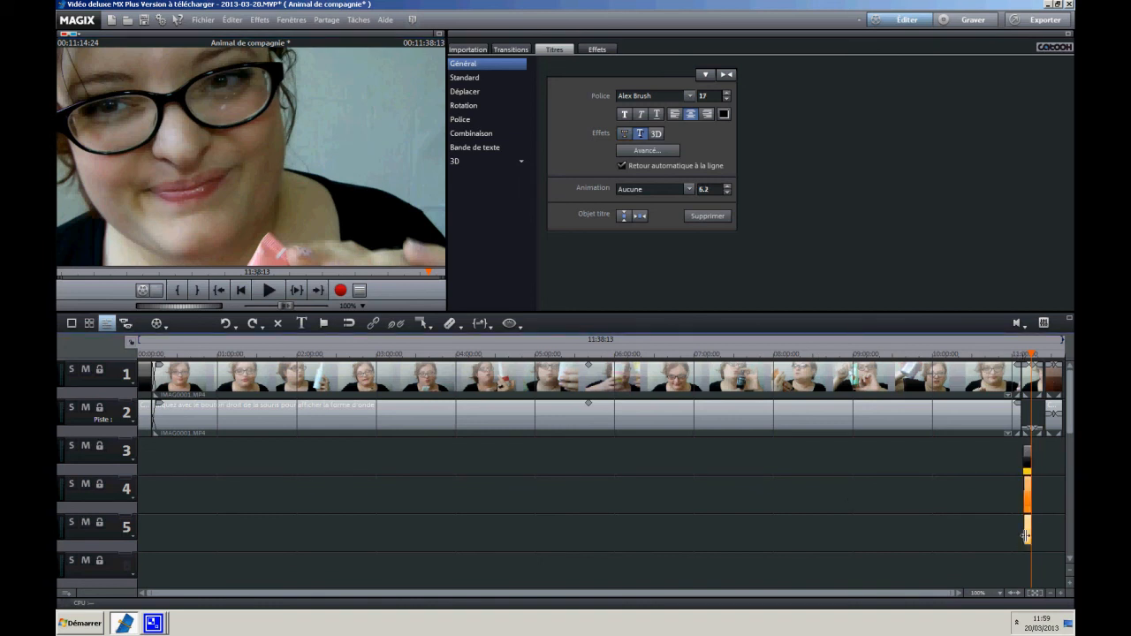
click(1031, 354)
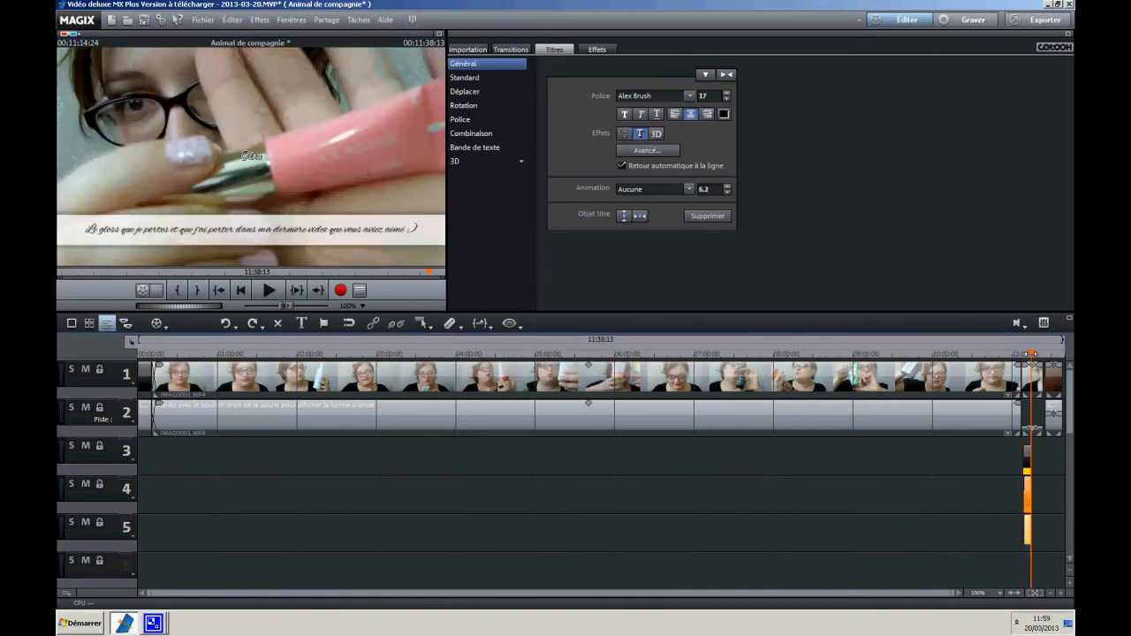
drag(1031, 354, 1027, 354)
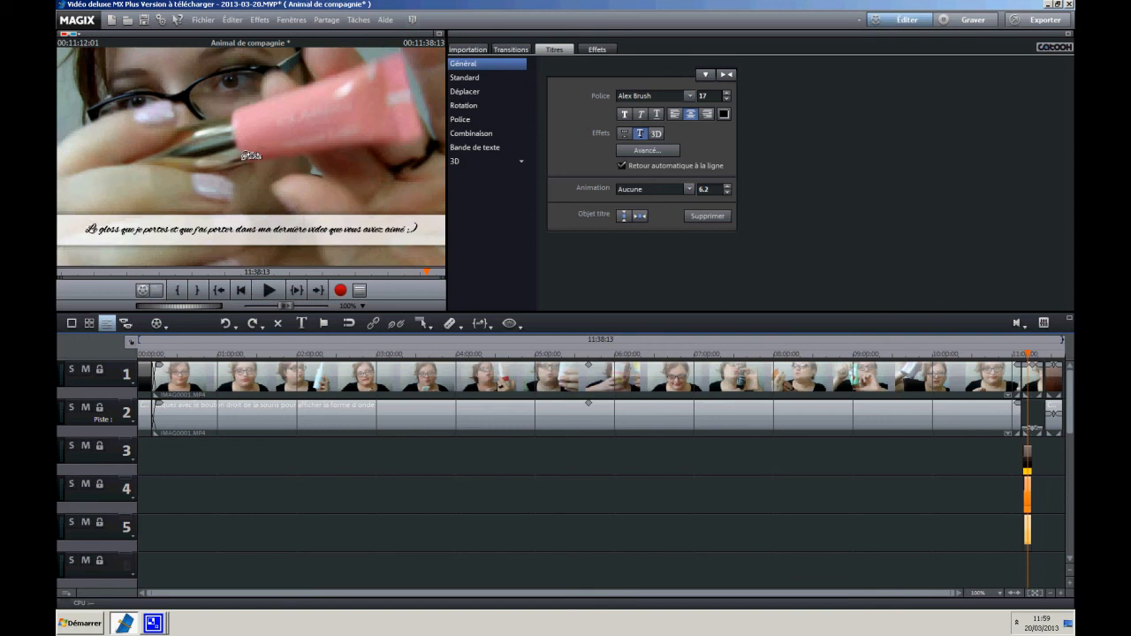
click(250, 156)
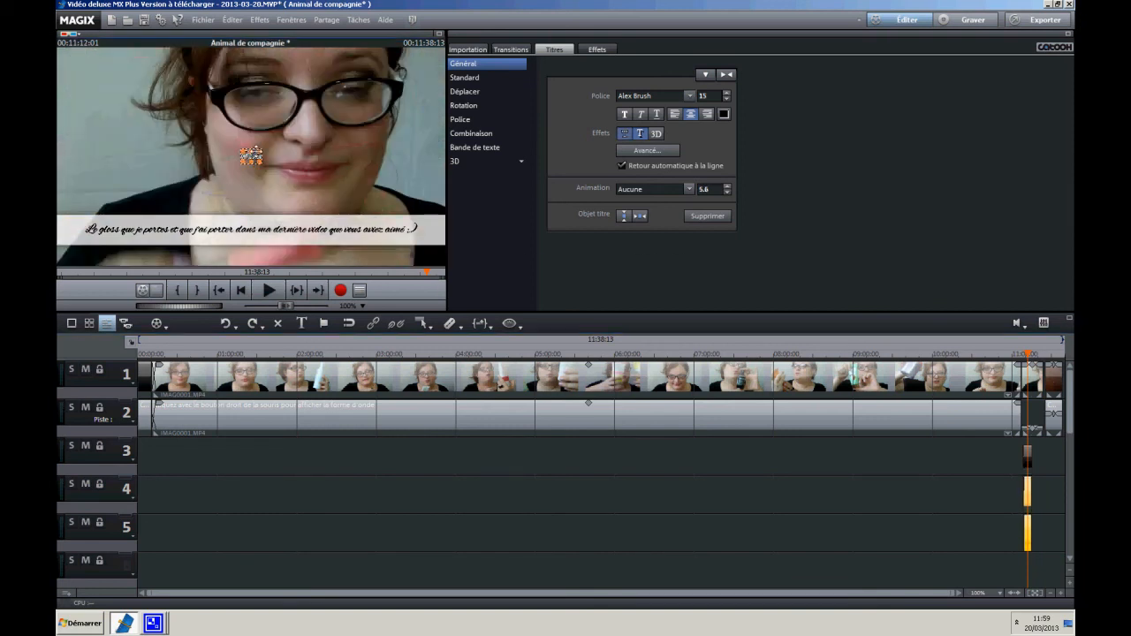
key(Delete)
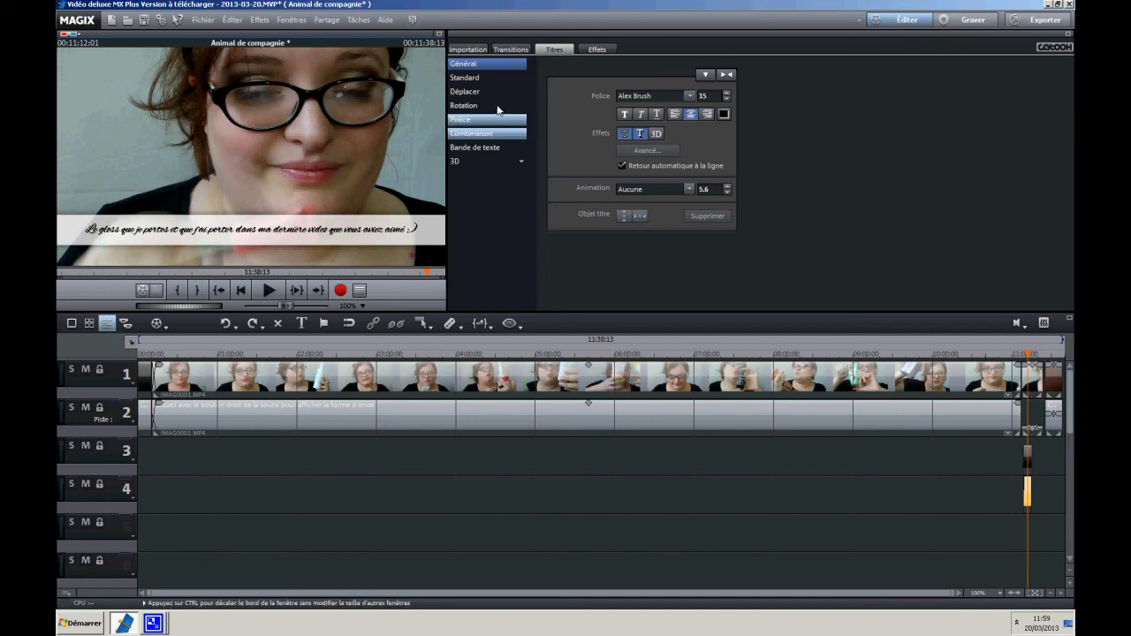
Look through the 3D title templates in the Éclairage and Animé categories
click(470, 159)
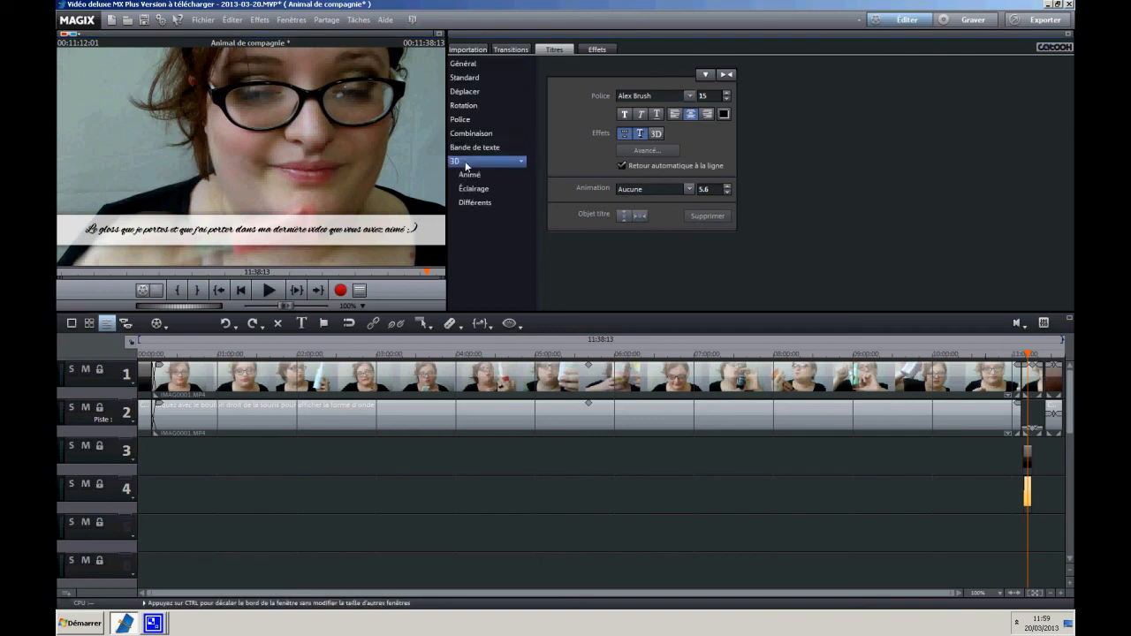
click(464, 187)
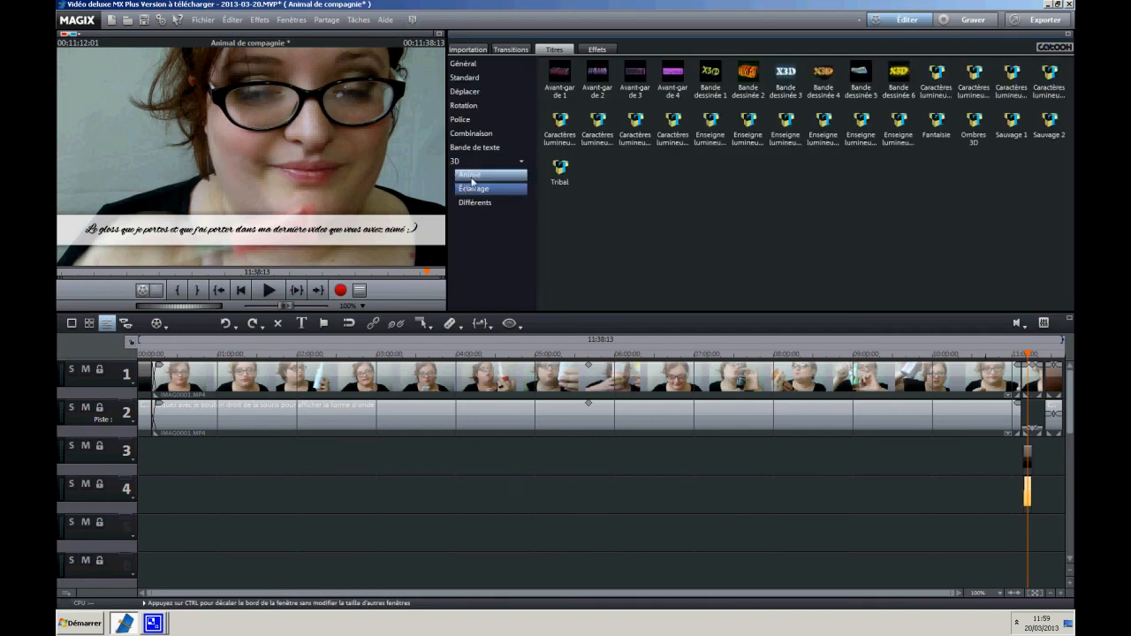
click(472, 178)
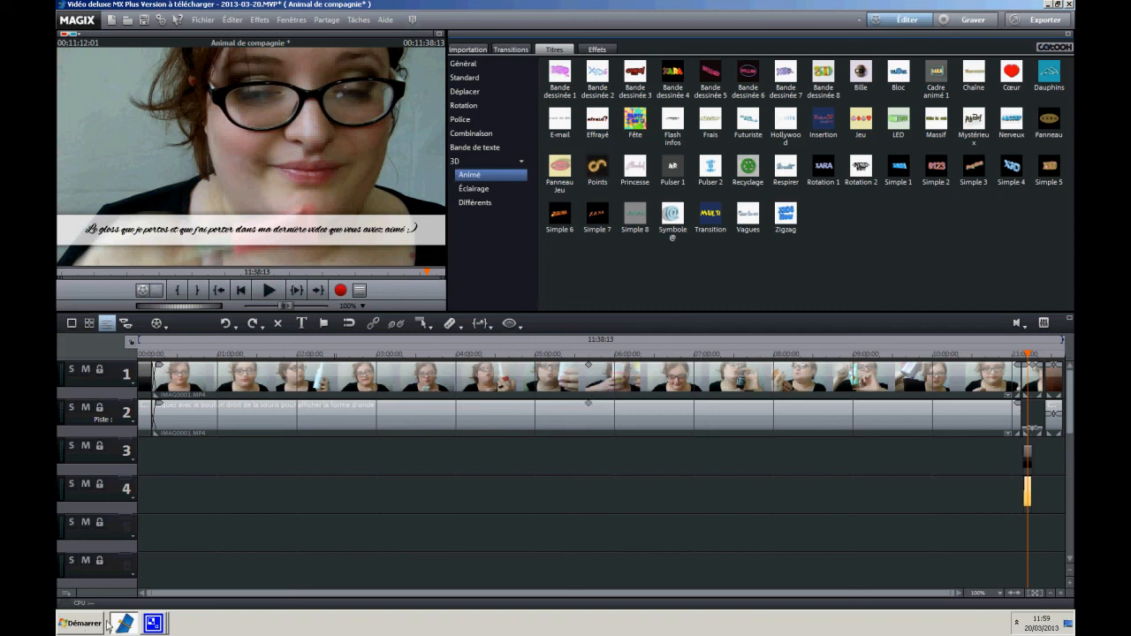
click(154, 622)
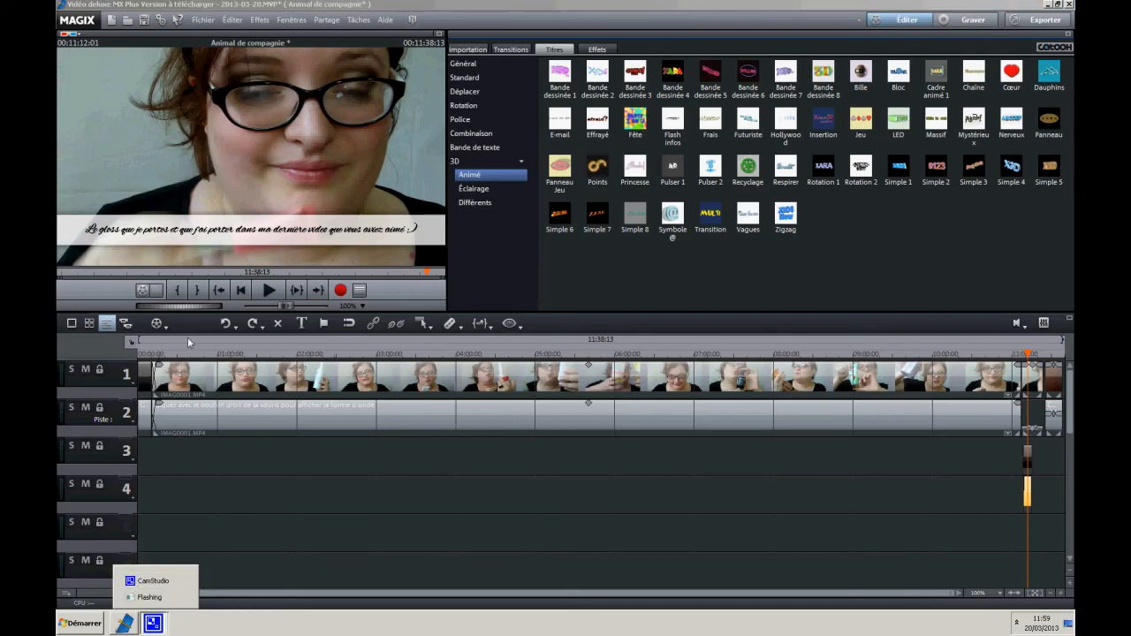
click(141, 580)
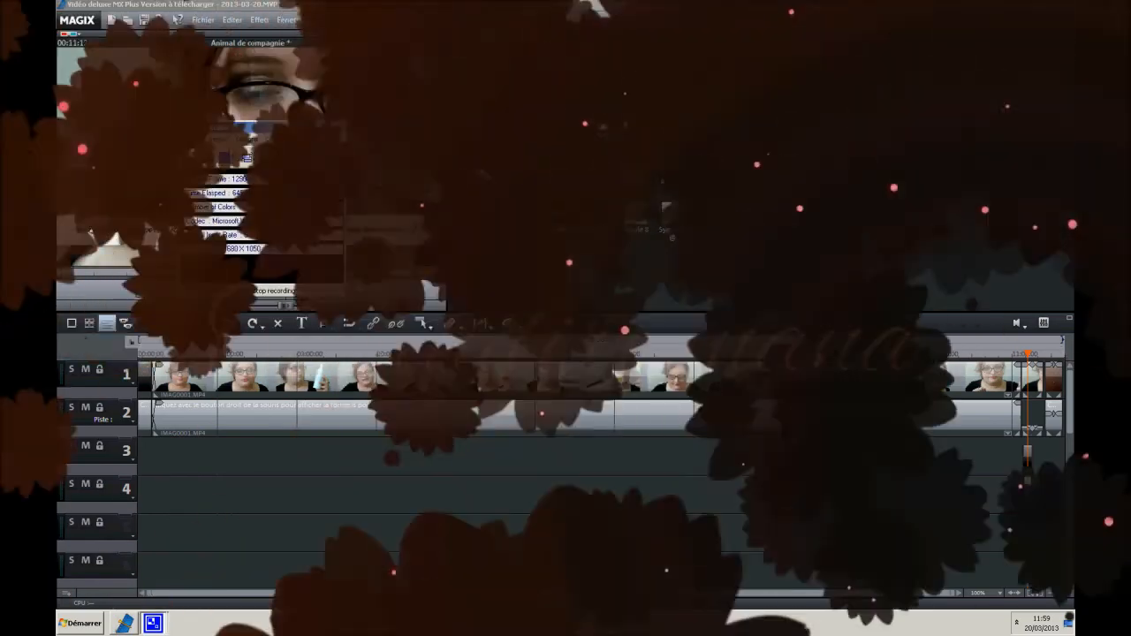